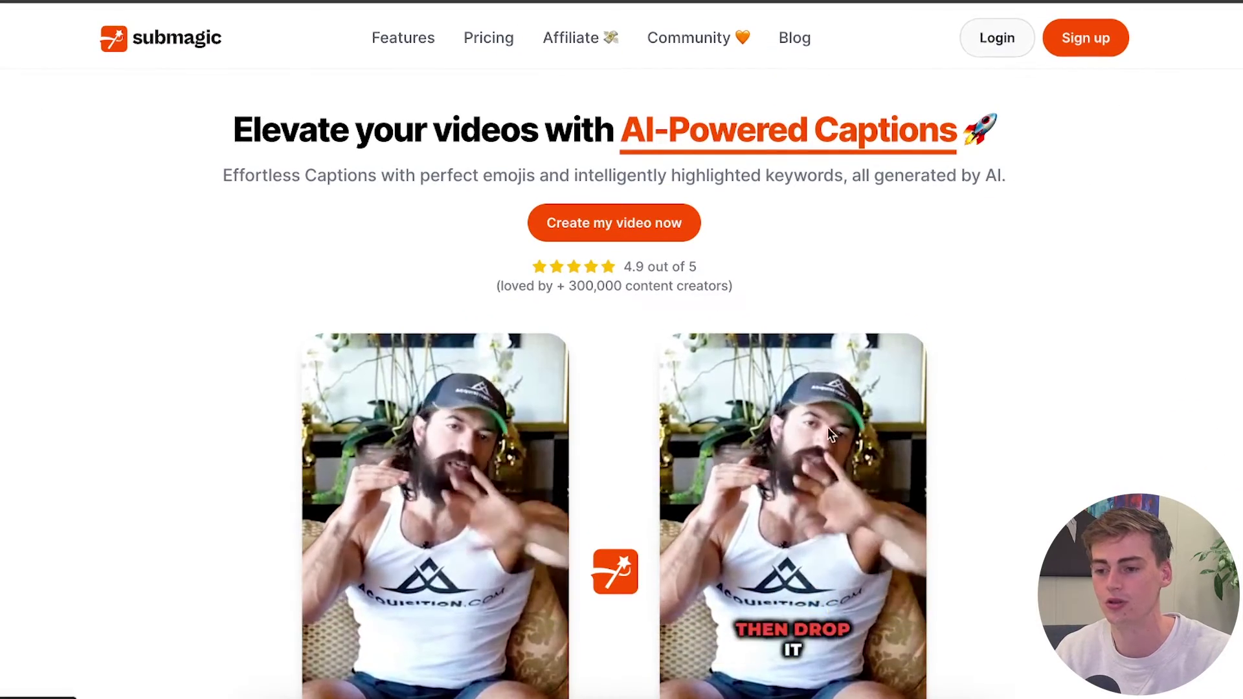
Start a new project and upload 'How to start SFC agency.mp4' with English captions
left_click(998, 39)
left_click(344, 124)
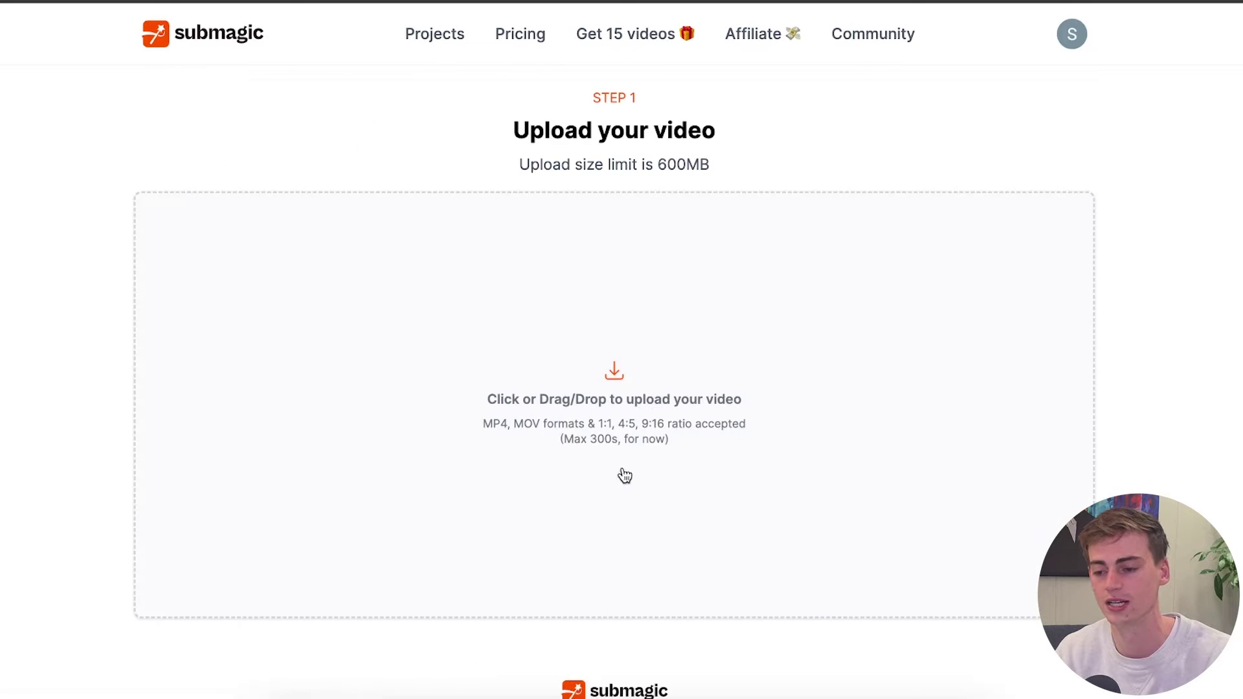
left_click(631, 366)
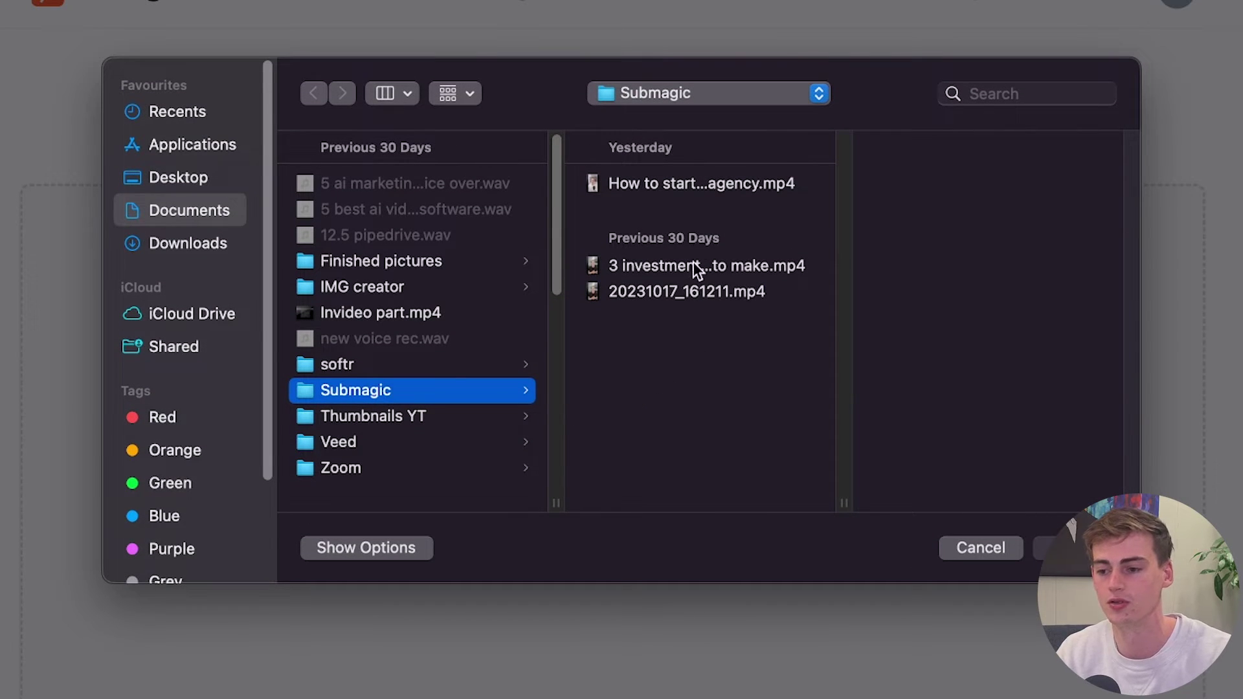
left_click(689, 187)
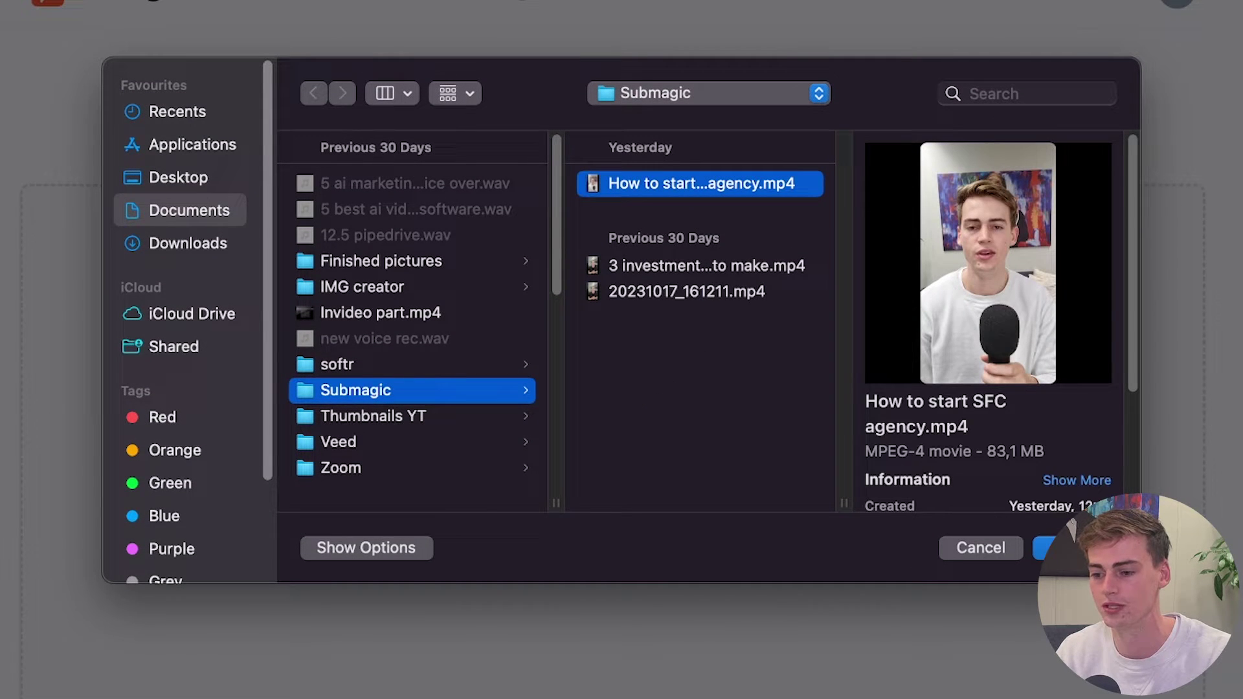
key("Return")
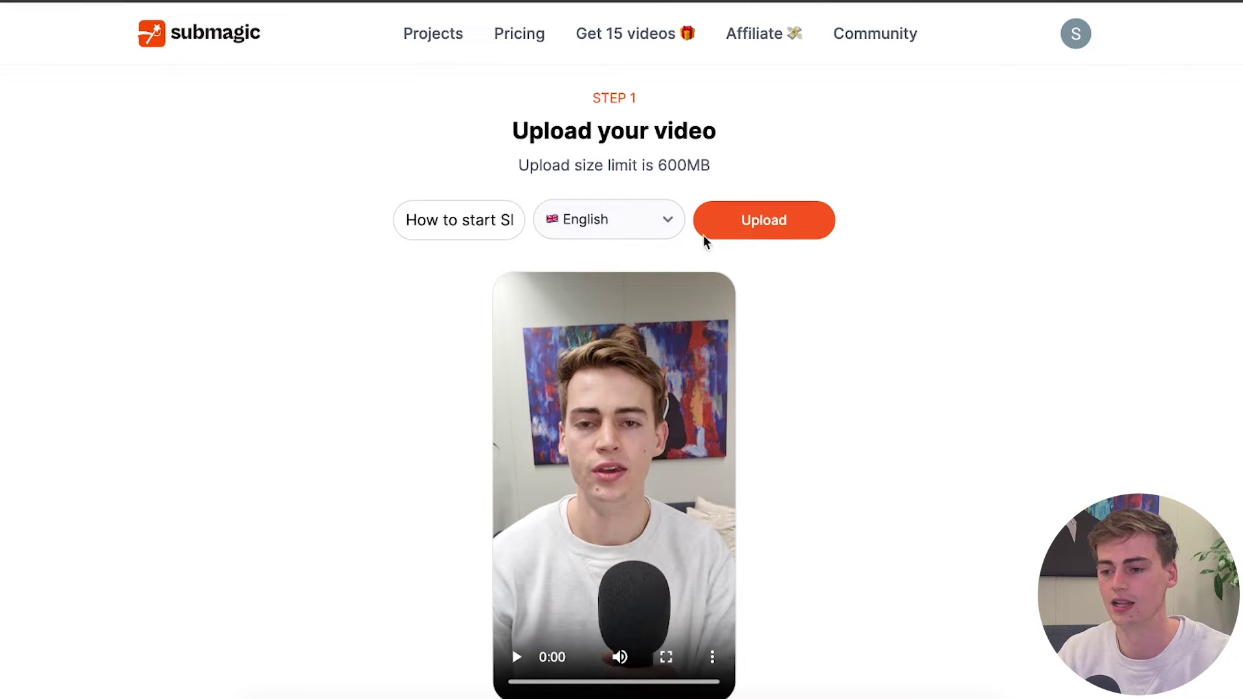
left_click(762, 235)
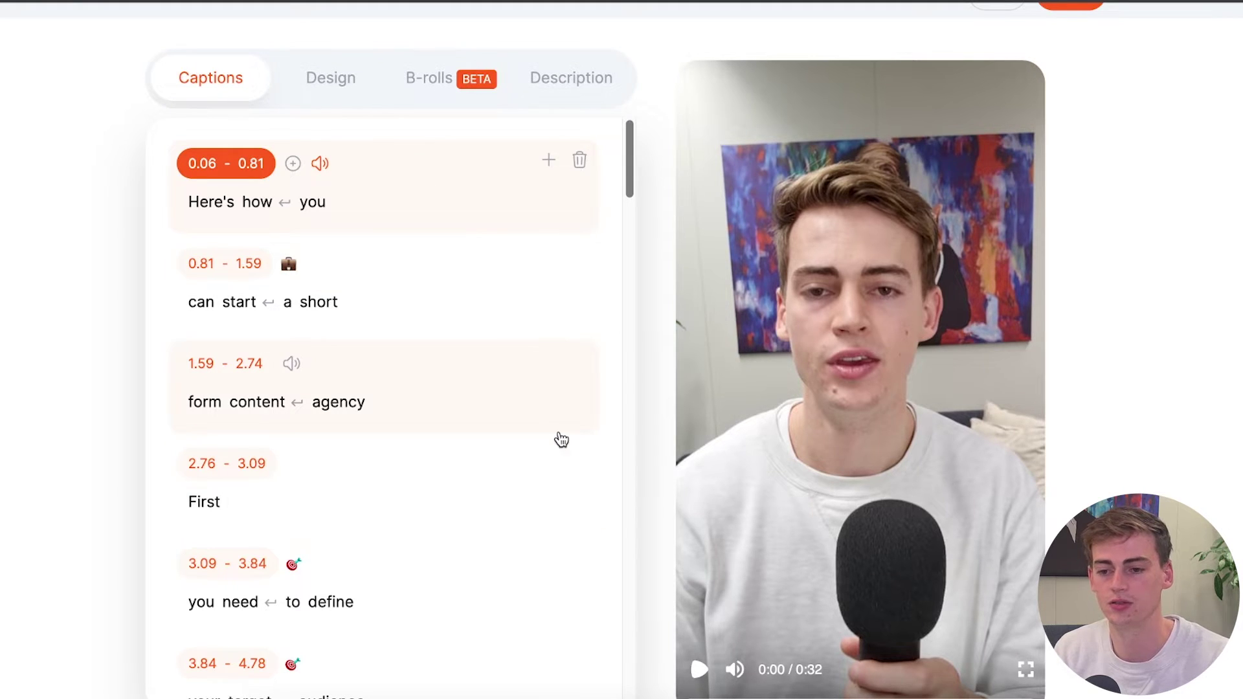
Apply the Ali caption theme and play a short preview of the styled captions
left_click(331, 81)
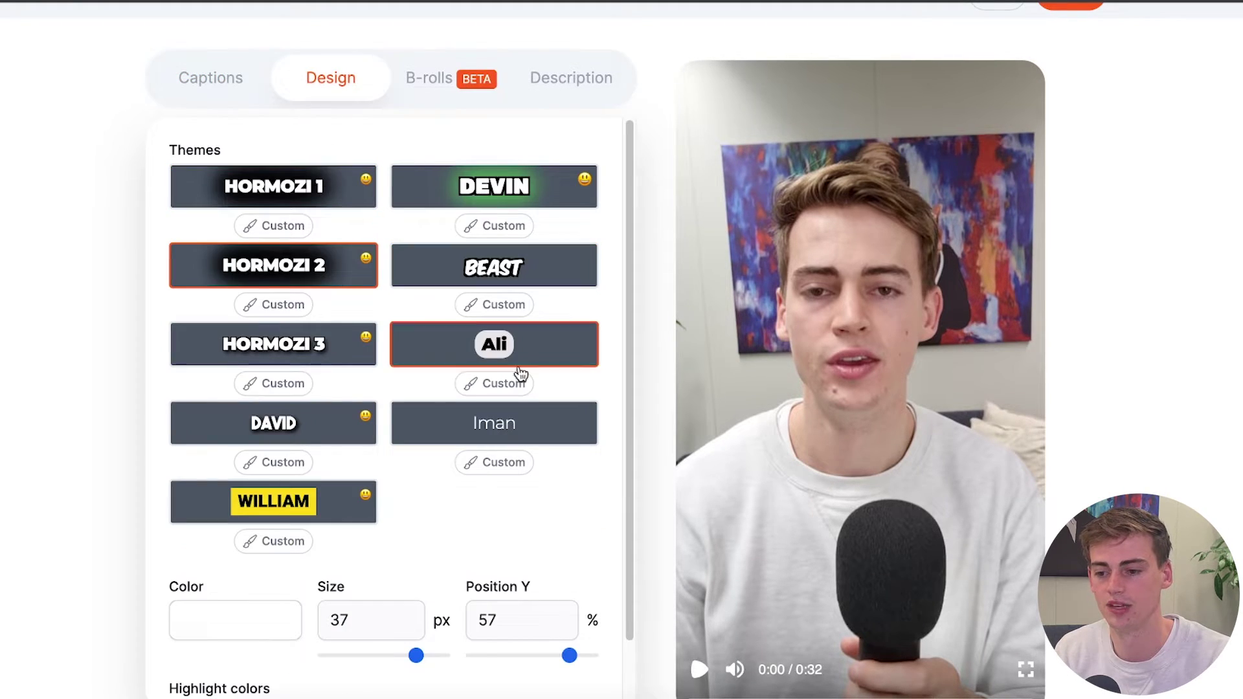
left_click(524, 347)
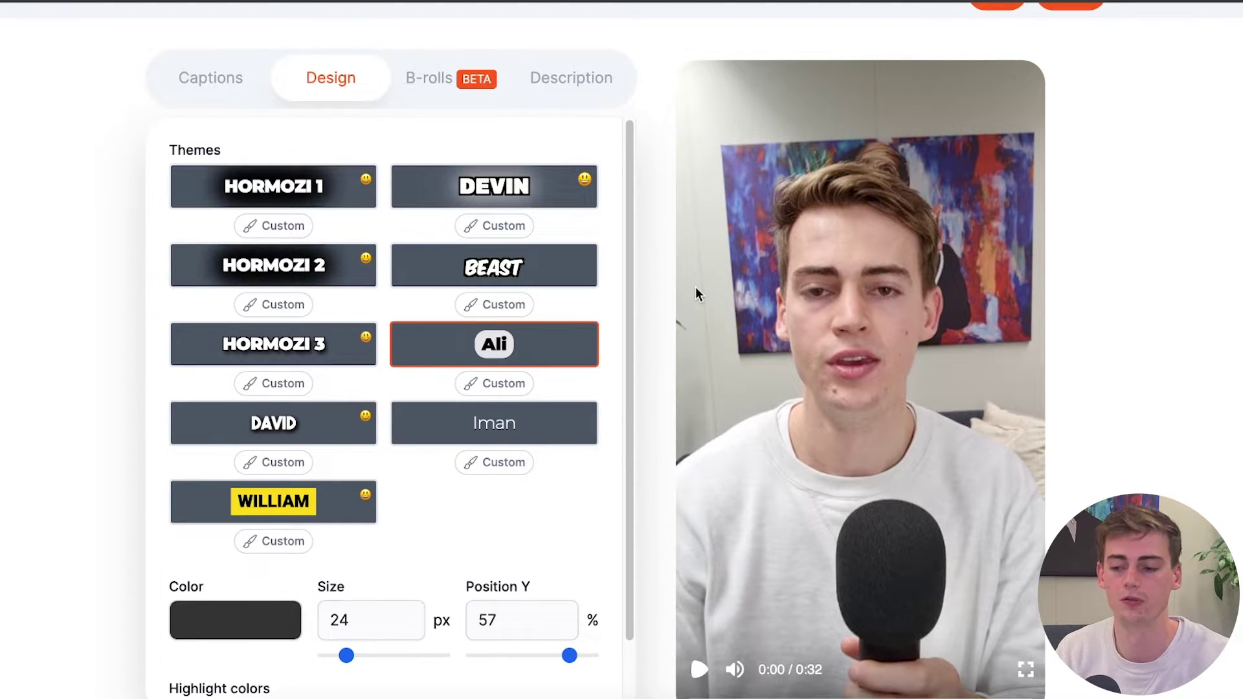
left_click(699, 669)
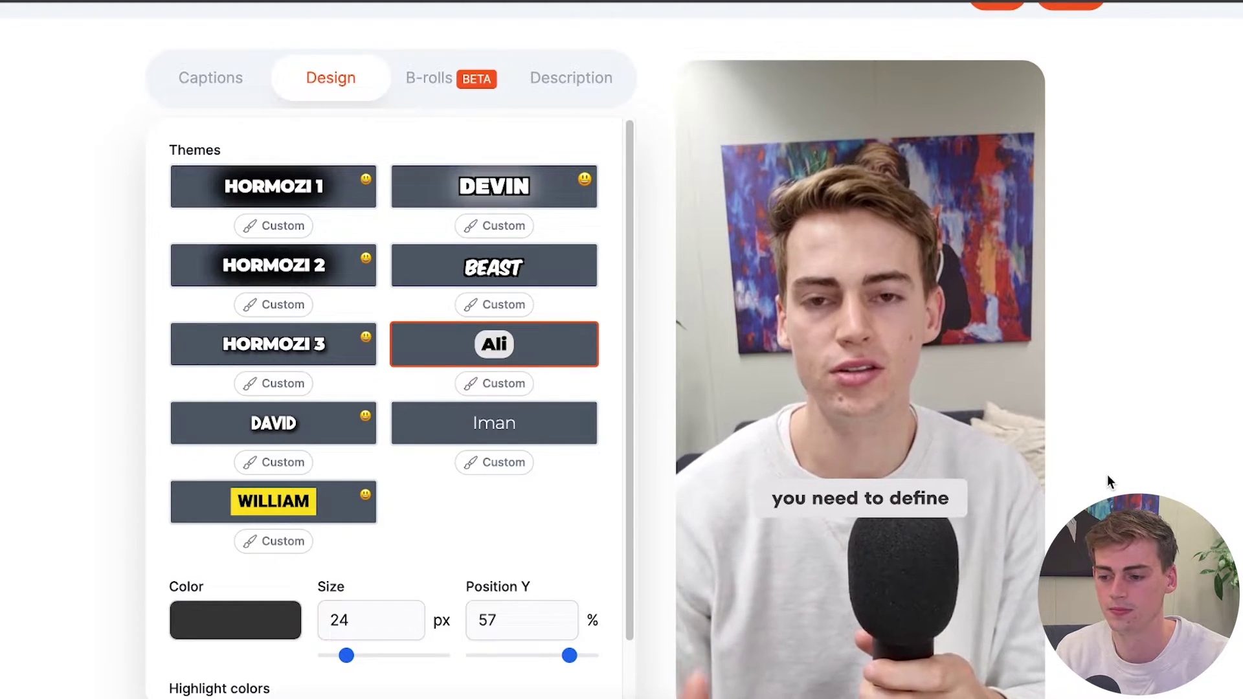
key("space")
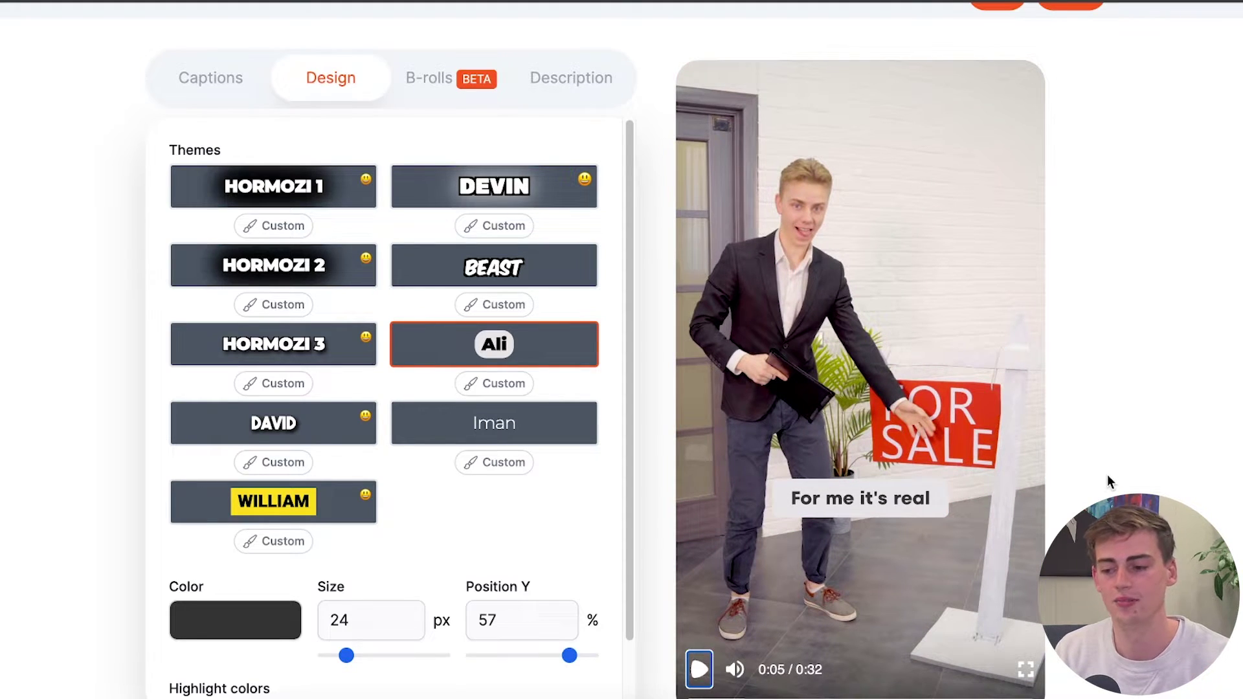
scroll(1107, 476, "down", 1)
scroll(535, 453, "down", 2)
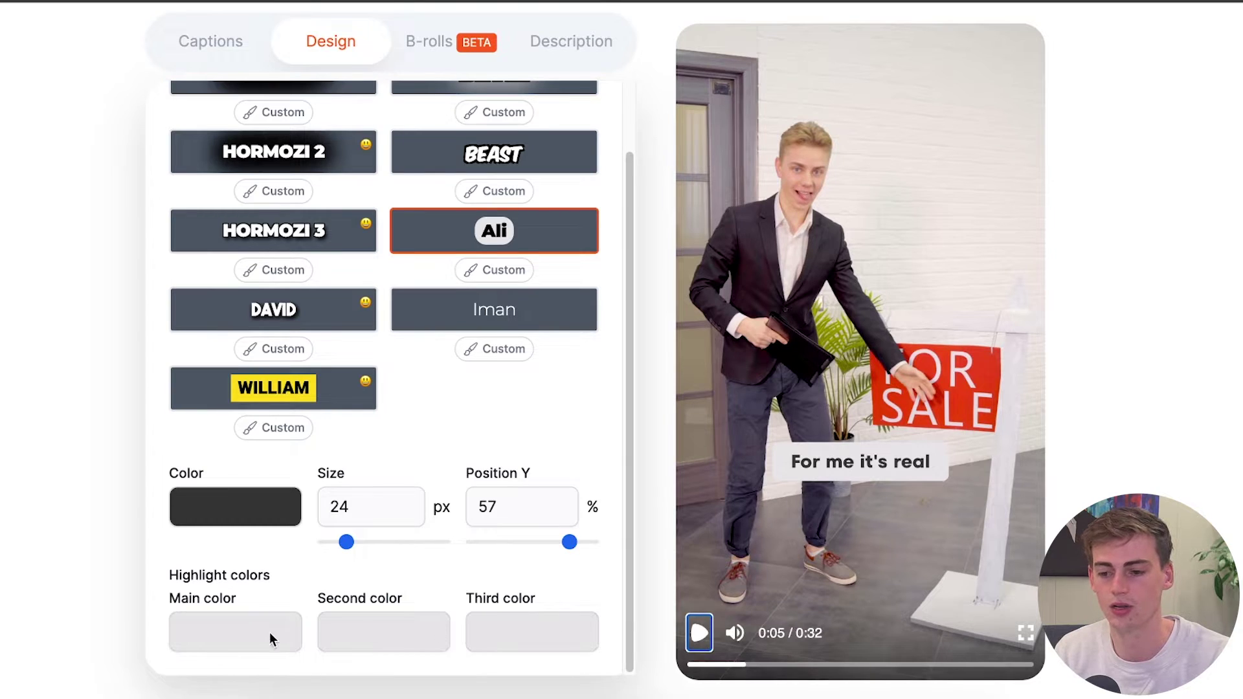
scroll(444, 571, "up", 1)
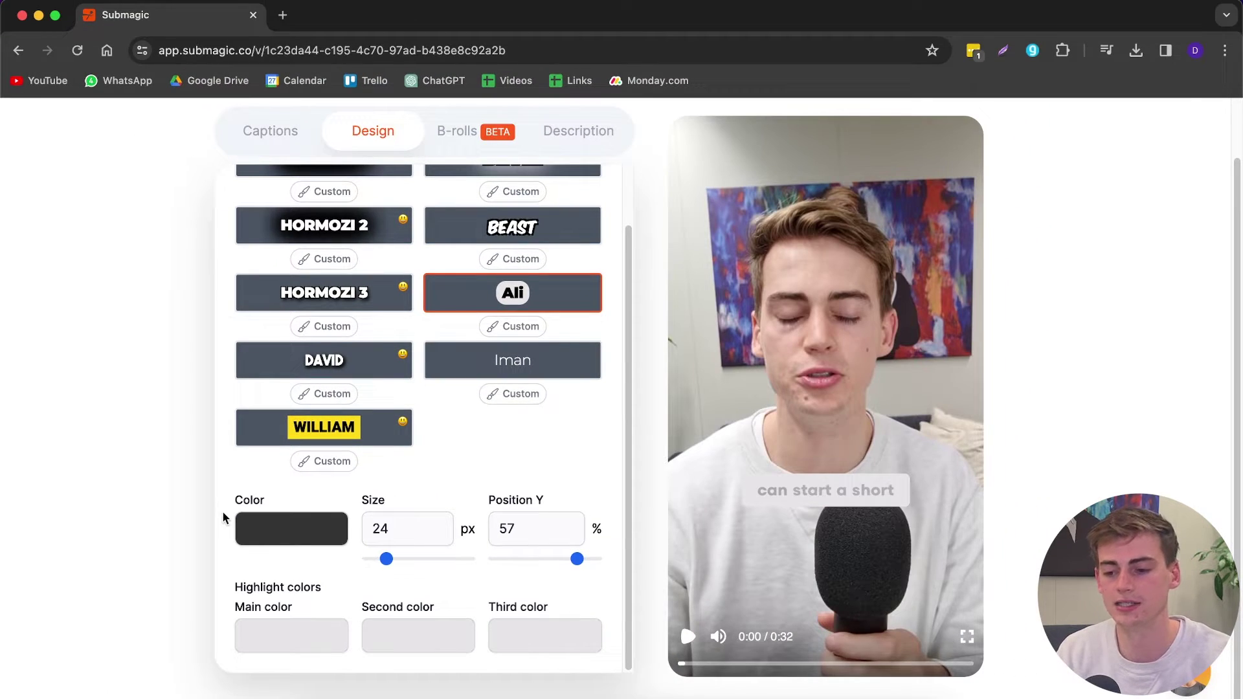
Set the main, second and third highlight colours all to the same orange
left_click(278, 629)
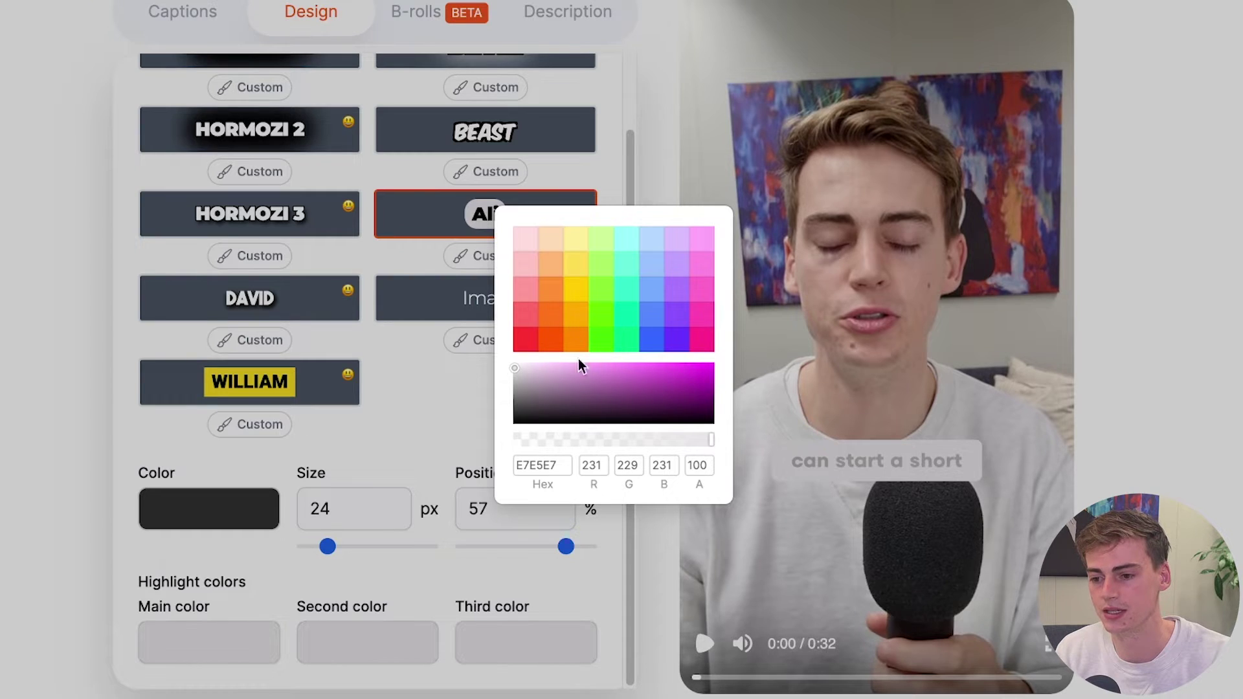
left_click(582, 323)
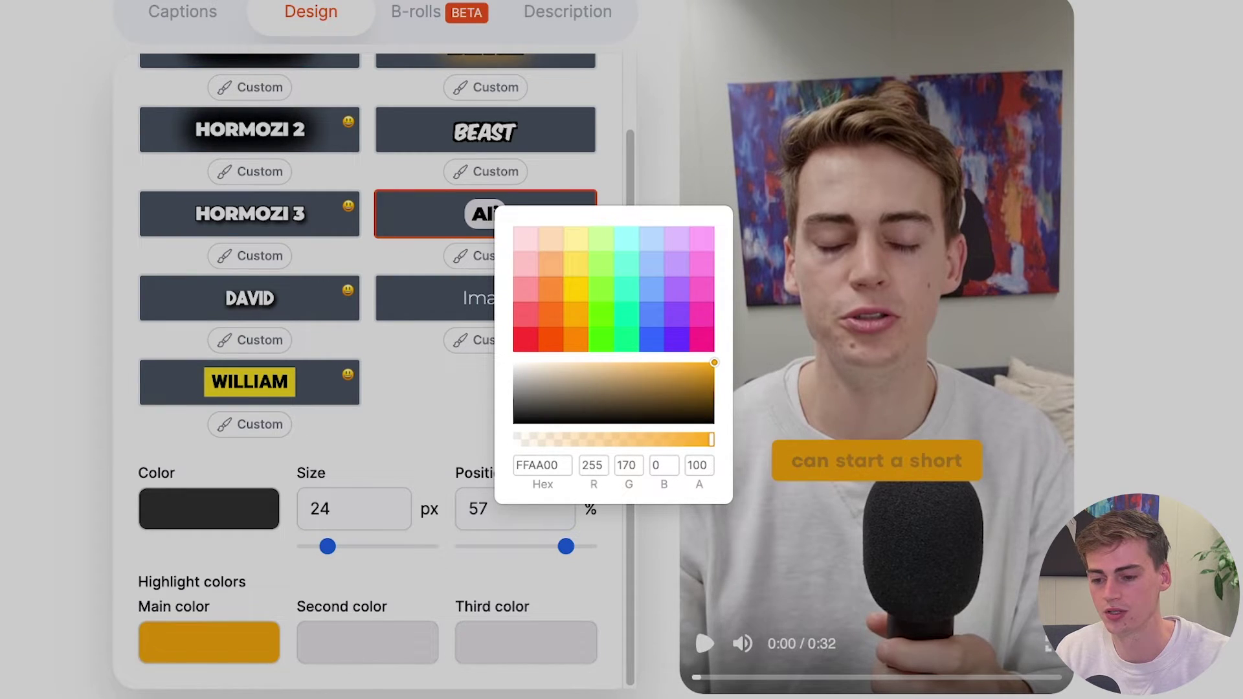
left_click(337, 645)
left_click(580, 299)
left_click(474, 592)
left_click(371, 645)
left_click(576, 315)
left_click(466, 576)
left_click(492, 645)
left_click(578, 324)
left_click(226, 606)
Make the caption text colour pure black and preview the new colours
left_click(177, 512)
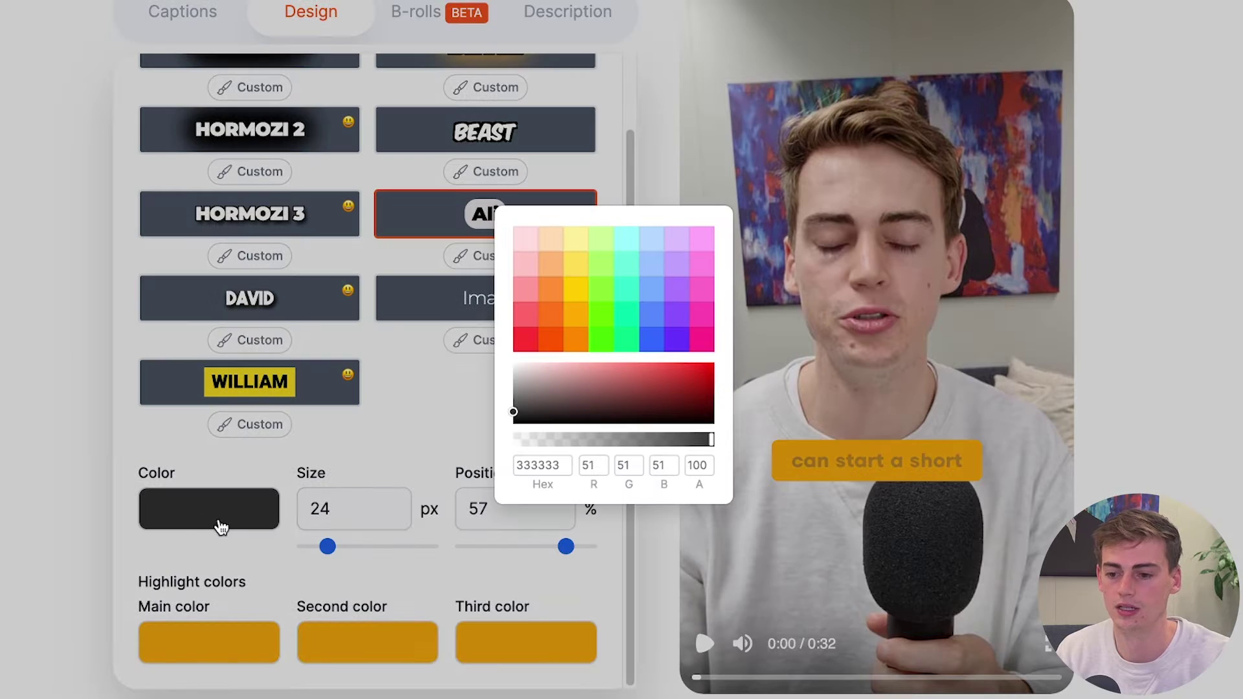
left_click_drag(536, 381, 421, 461)
left_click(58, 466)
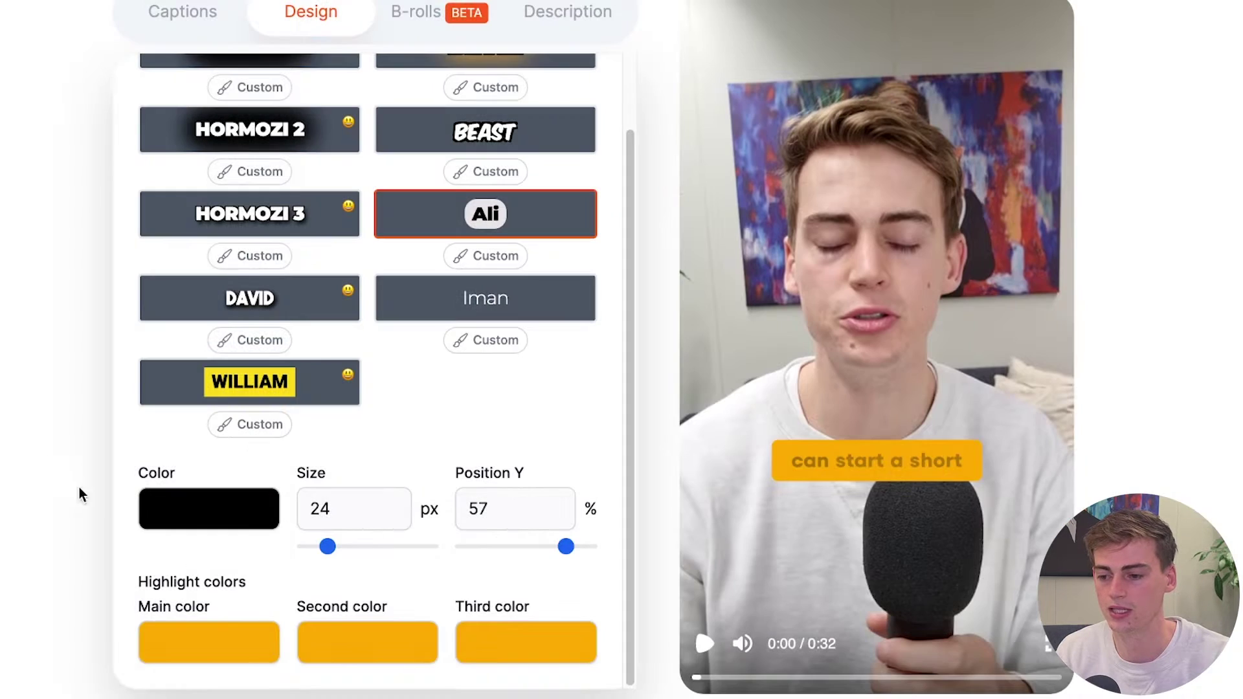
left_click(698, 633)
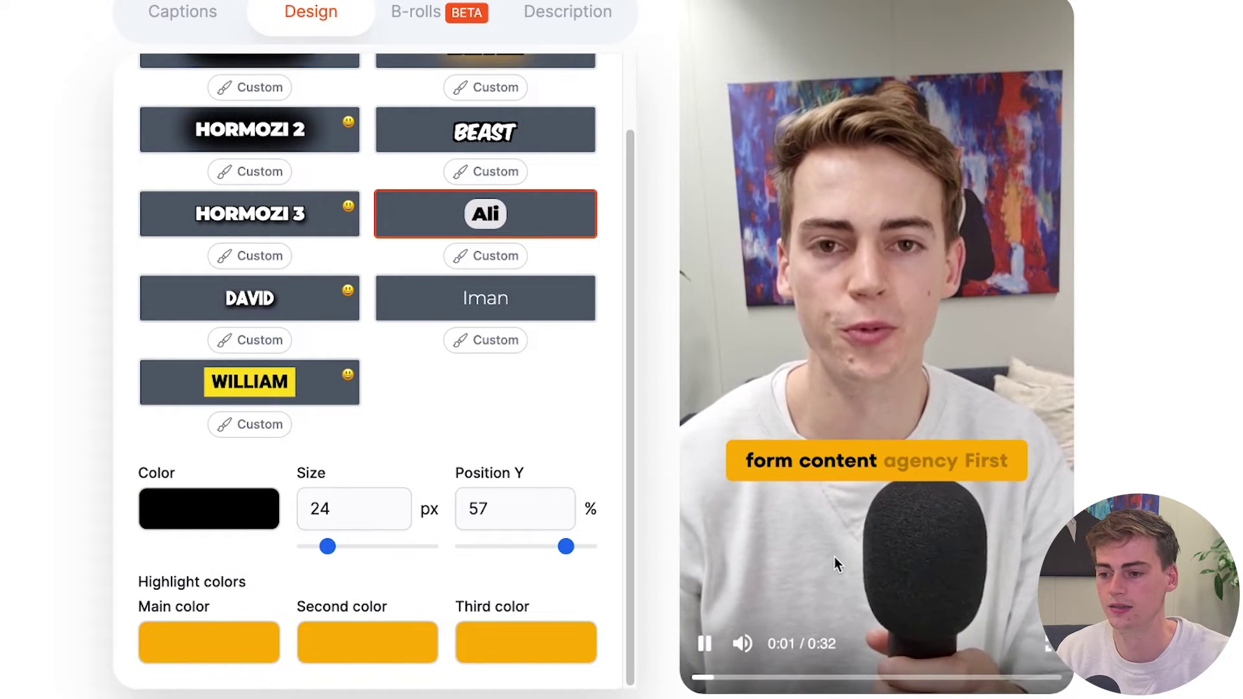
left_click(855, 498)
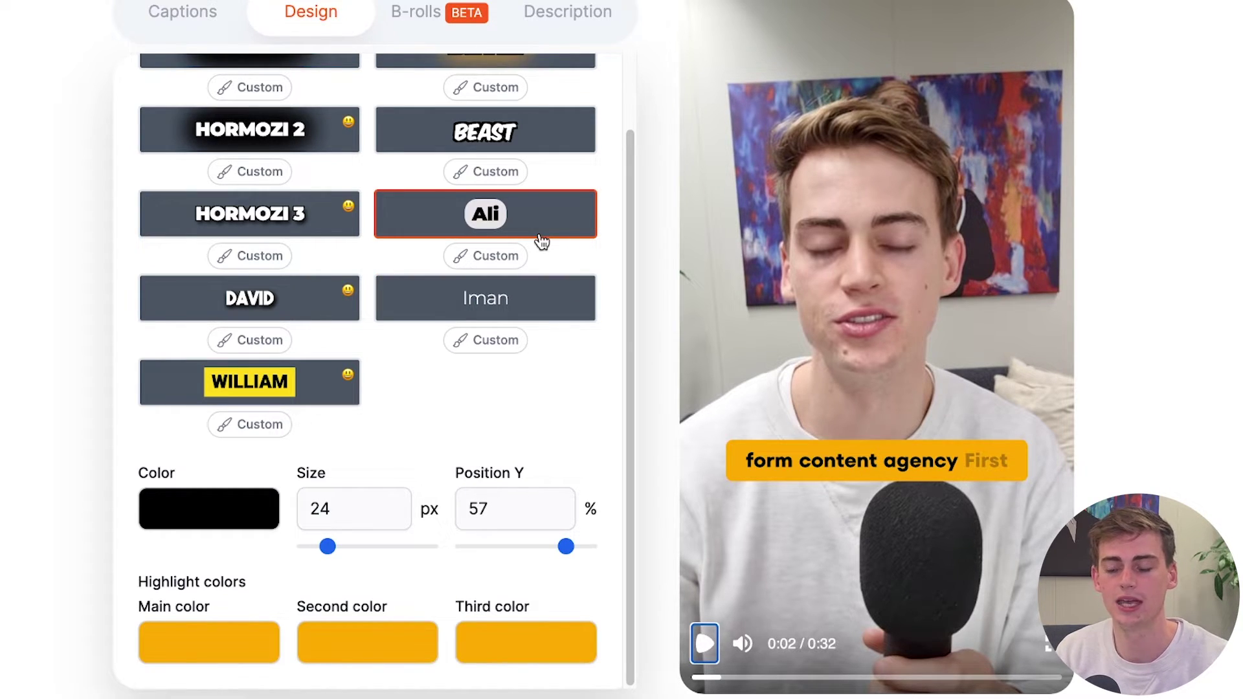
In the caption list, try the Click and Ding sound effects on the second caption line
left_click(185, 16)
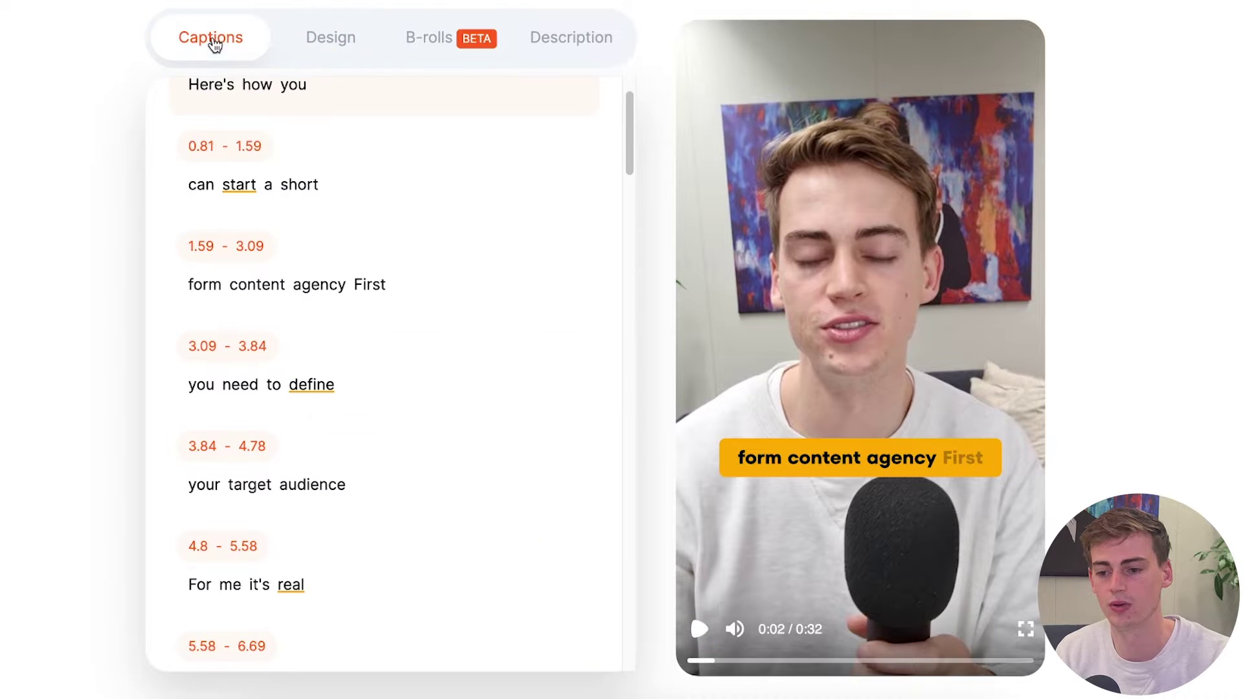
scroll(302, 396, "up", 1)
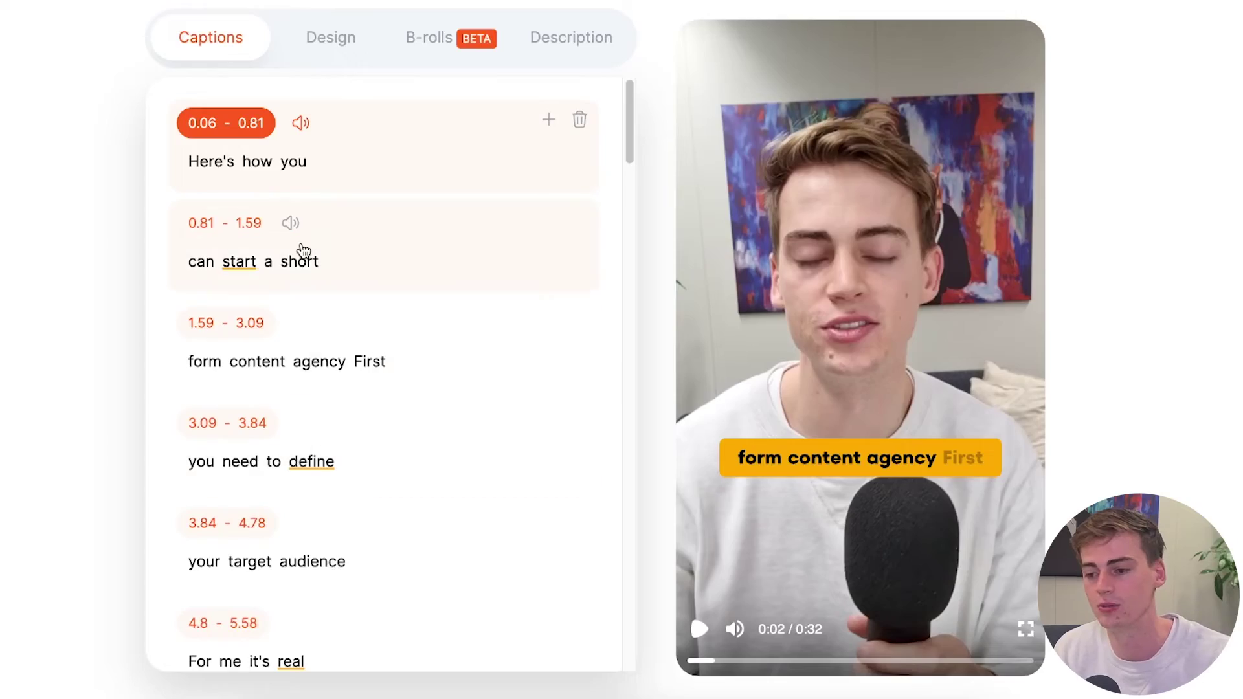
left_click(290, 222)
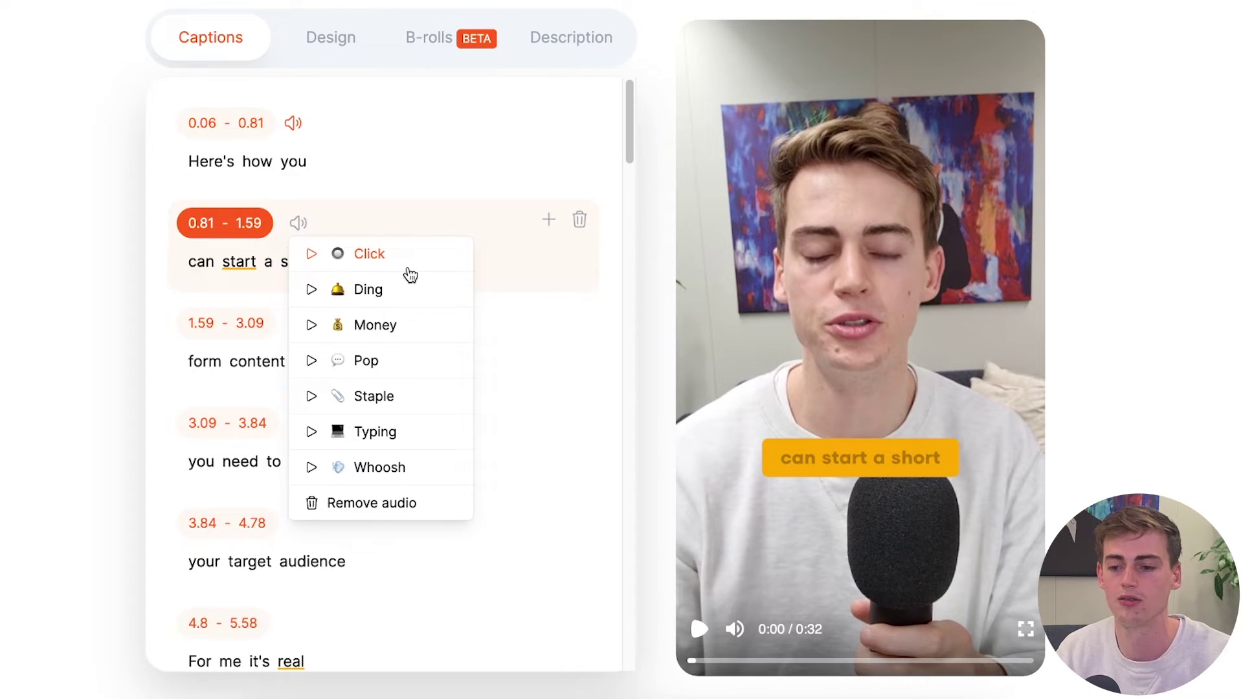
left_click(312, 256)
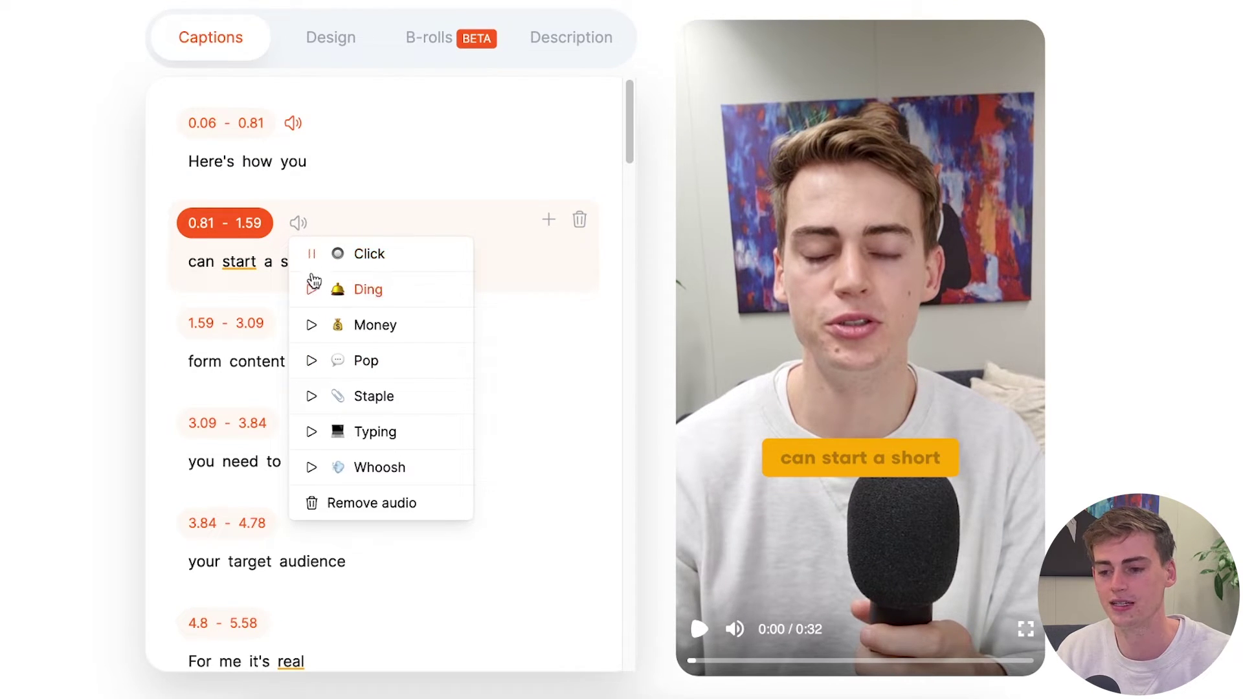
left_click(312, 291)
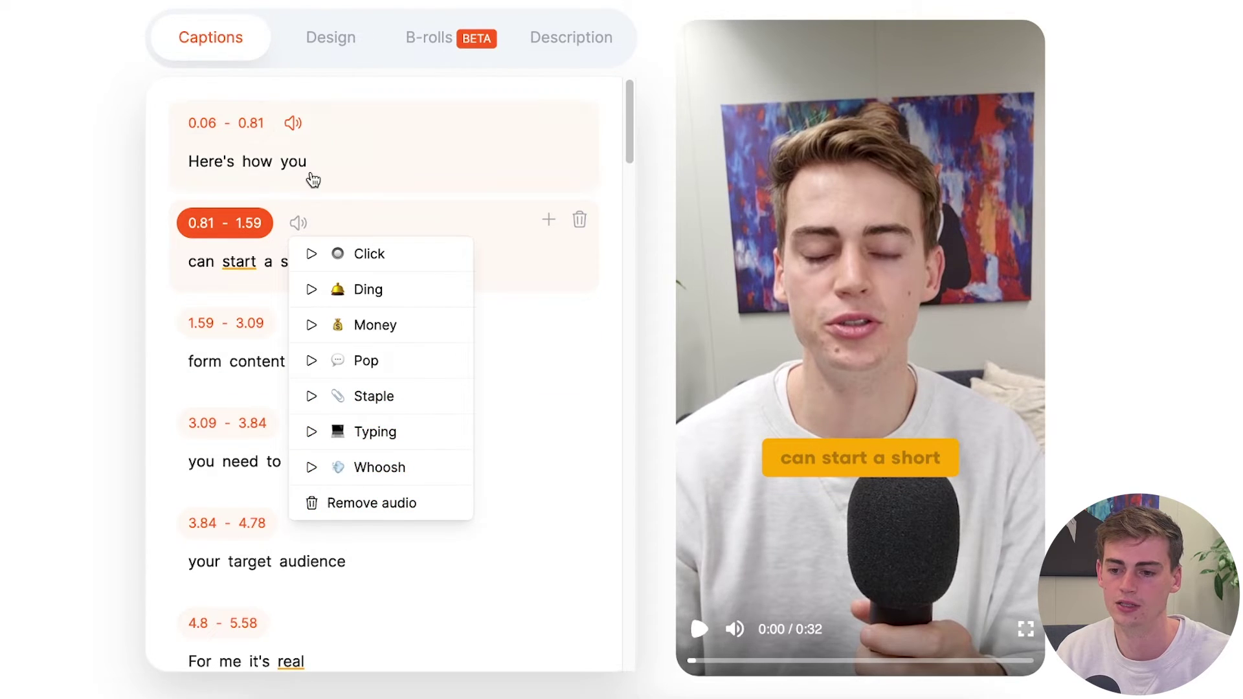
left_click(314, 178)
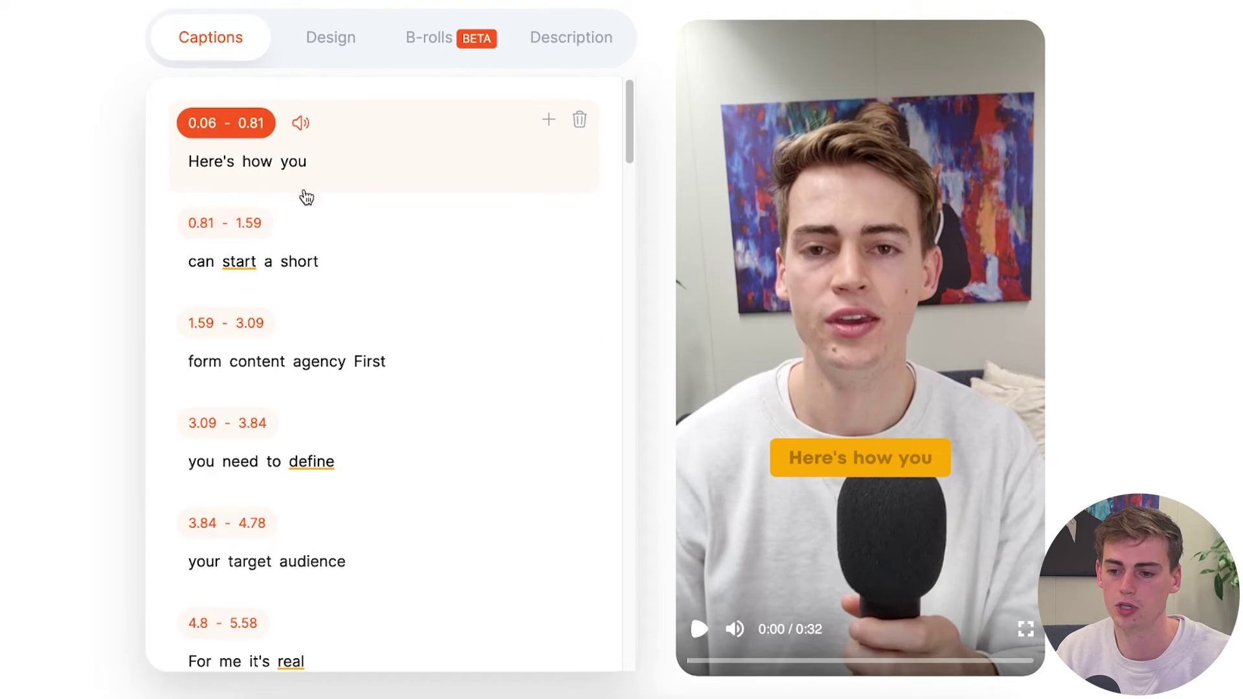
left_click(298, 128)
left_click(211, 161)
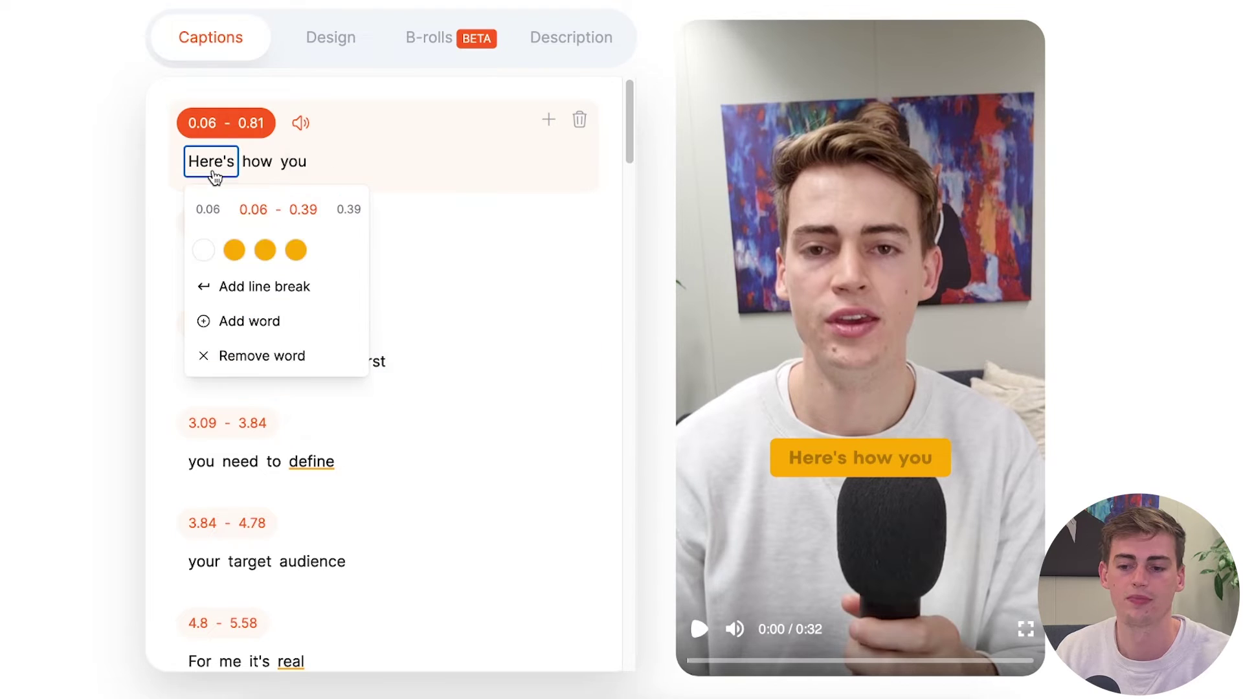
left_click(257, 162)
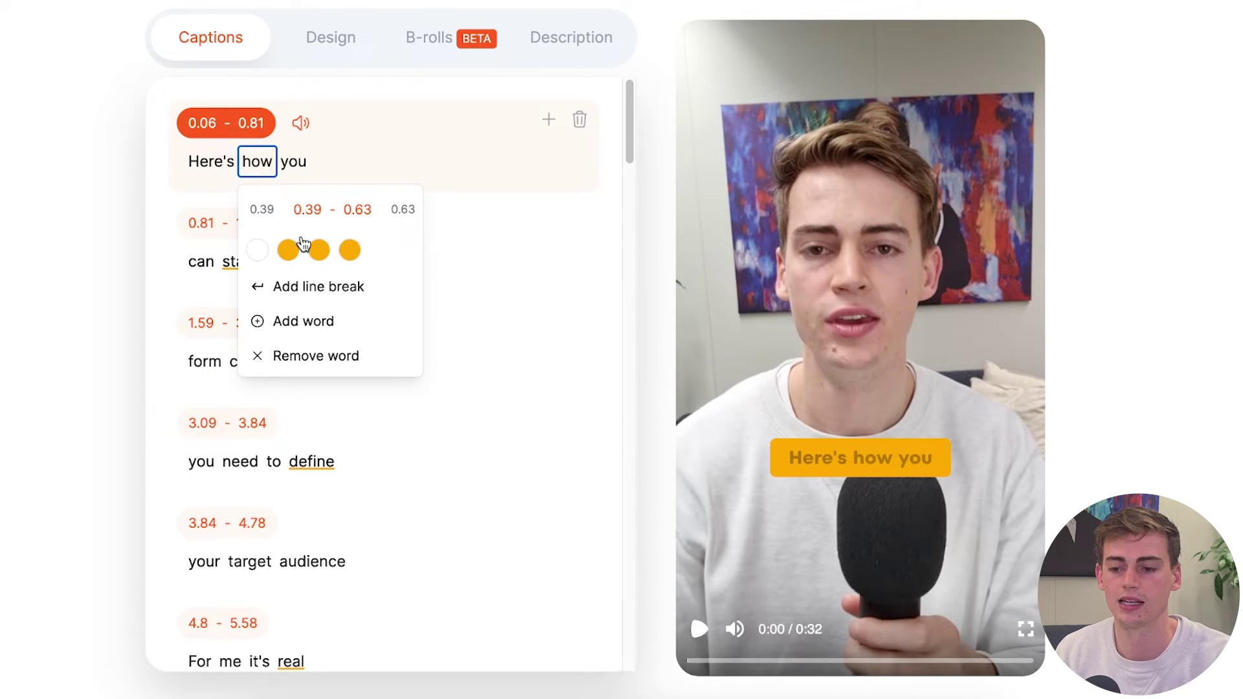
left_click(317, 286)
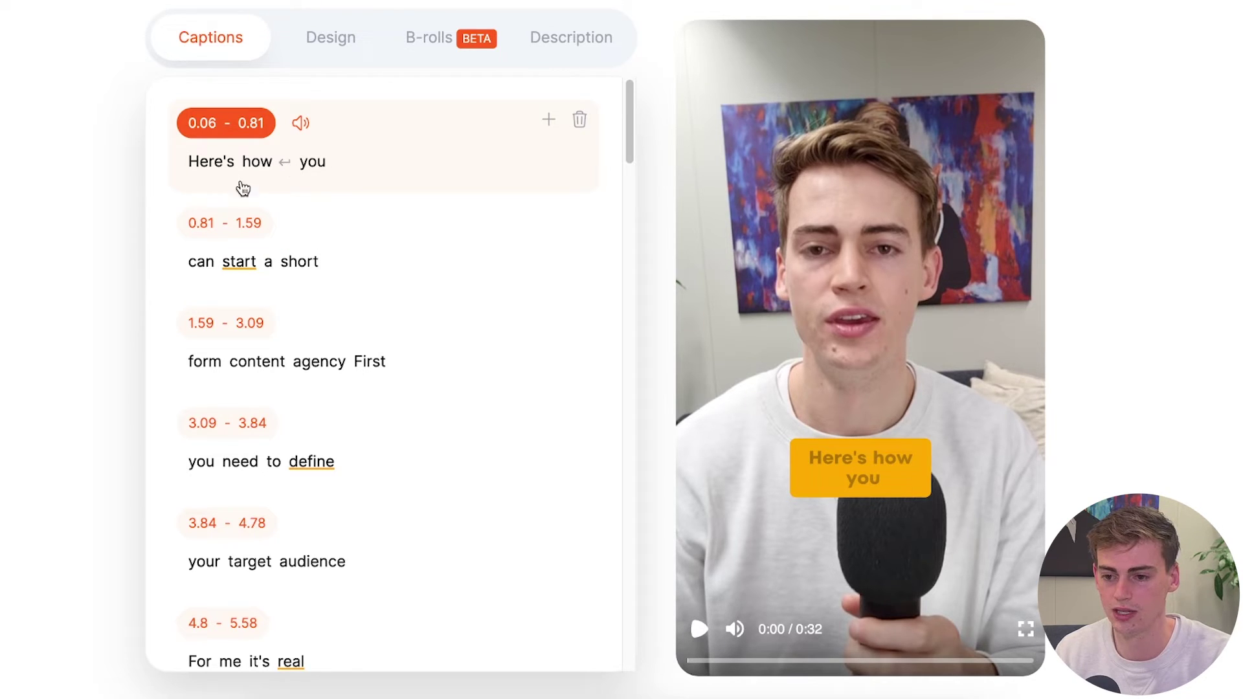
left_click(211, 161)
left_click(257, 161)
left_click(292, 285)
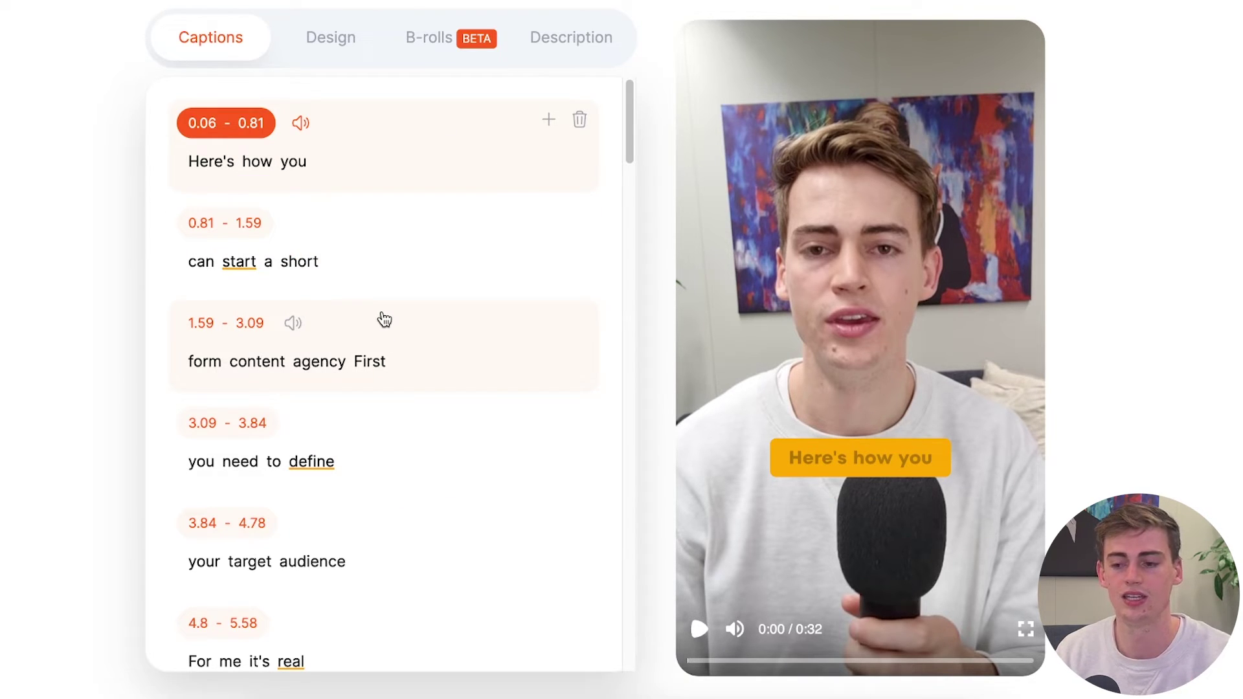
Try the DEVIN caption theme and check the word options for 'can' in the caption list
left_click(326, 41)
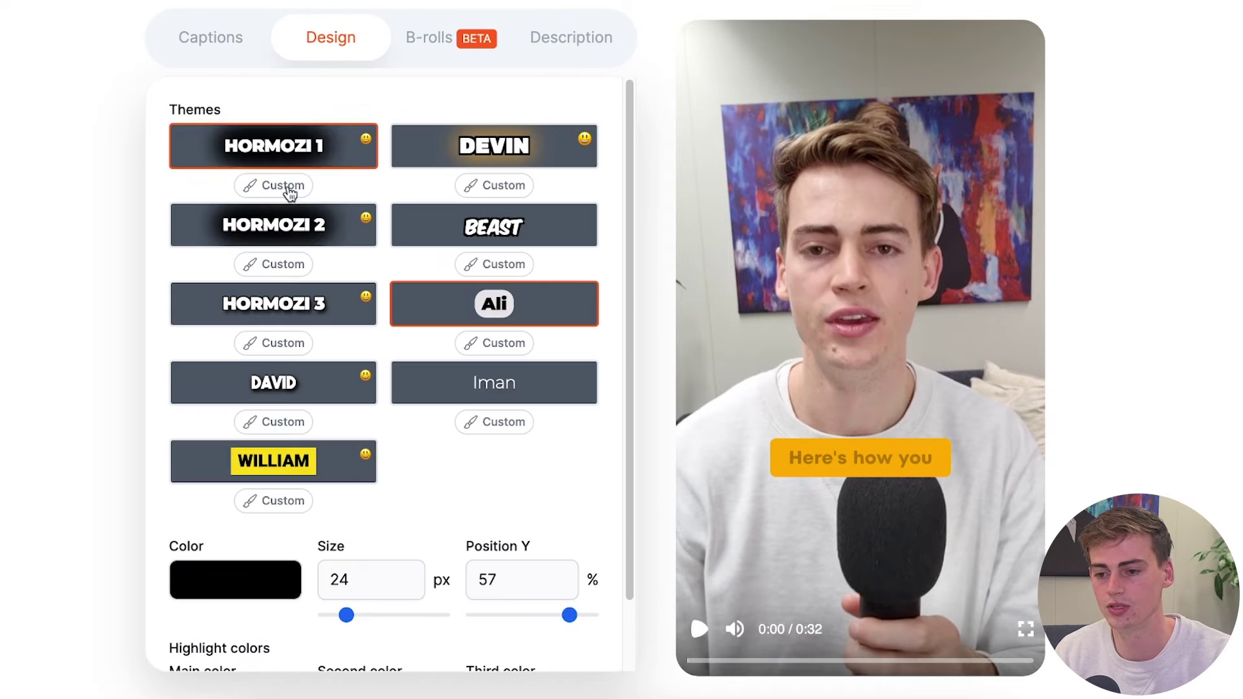
left_click(496, 165)
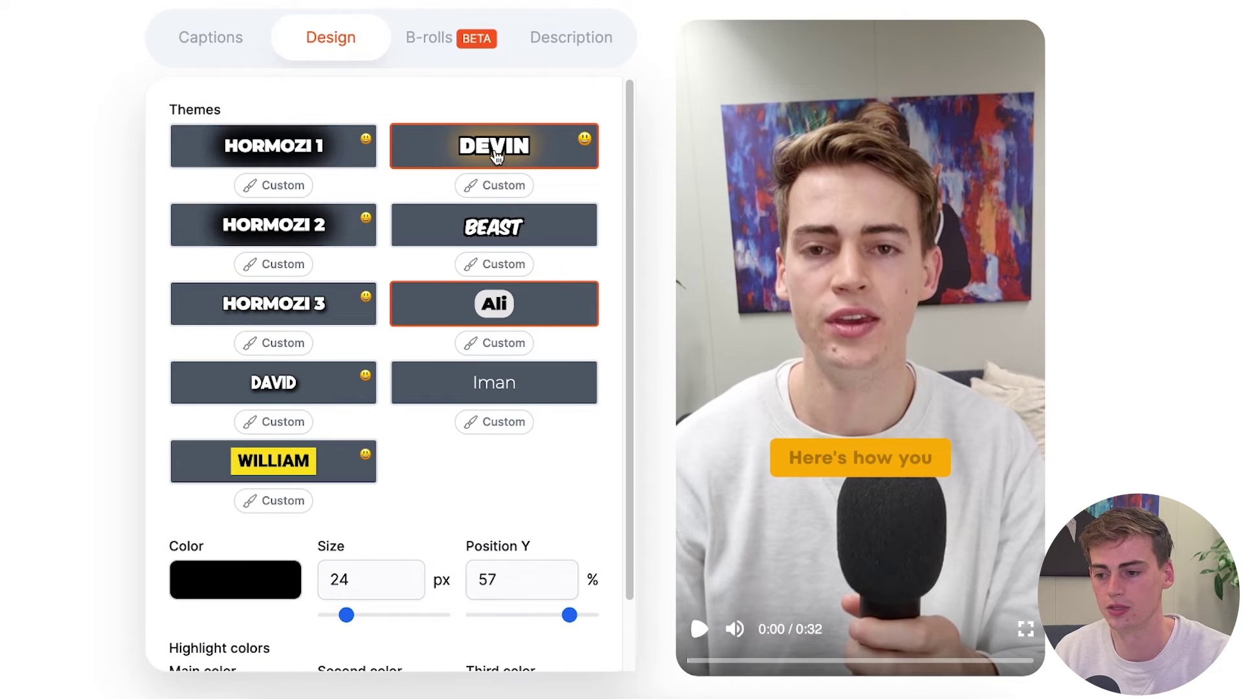
left_click(205, 33)
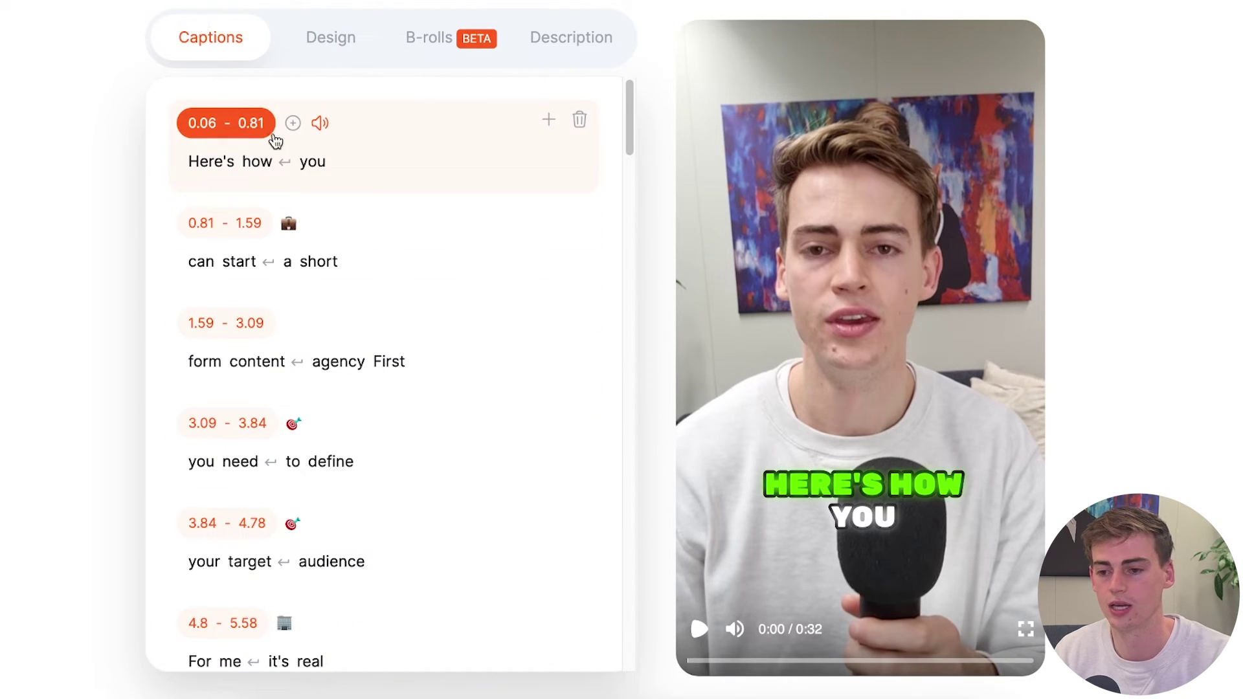
left_click(202, 266)
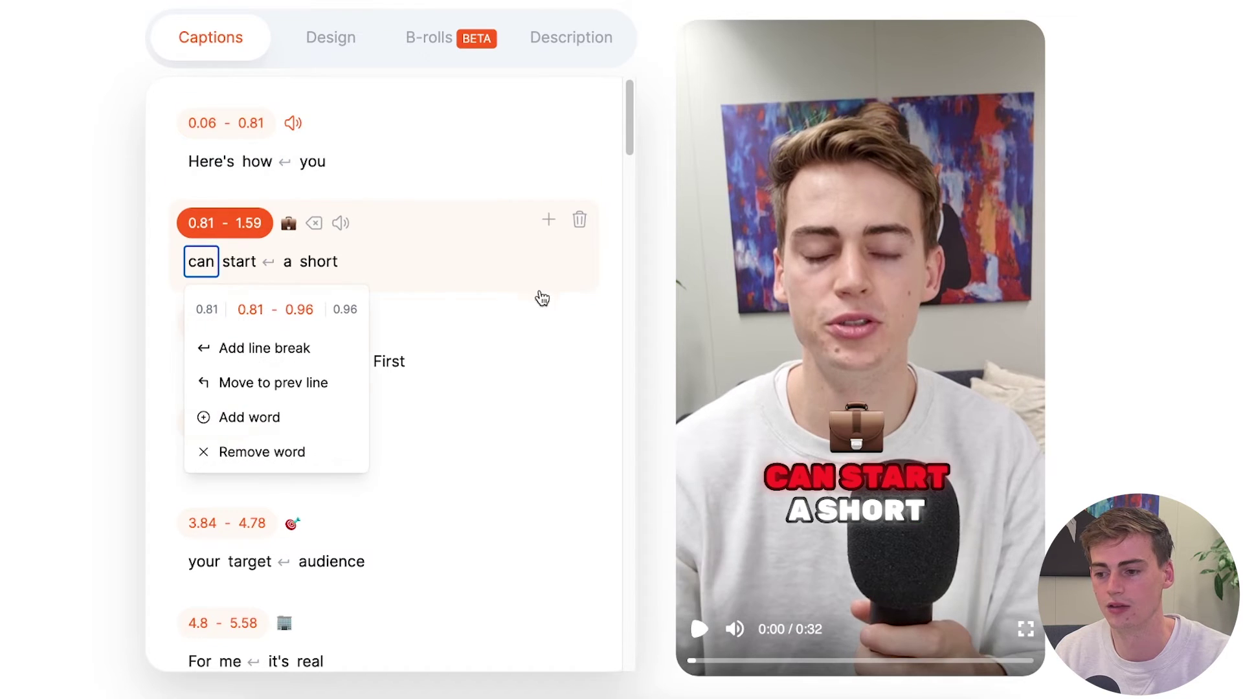
left_click(506, 315)
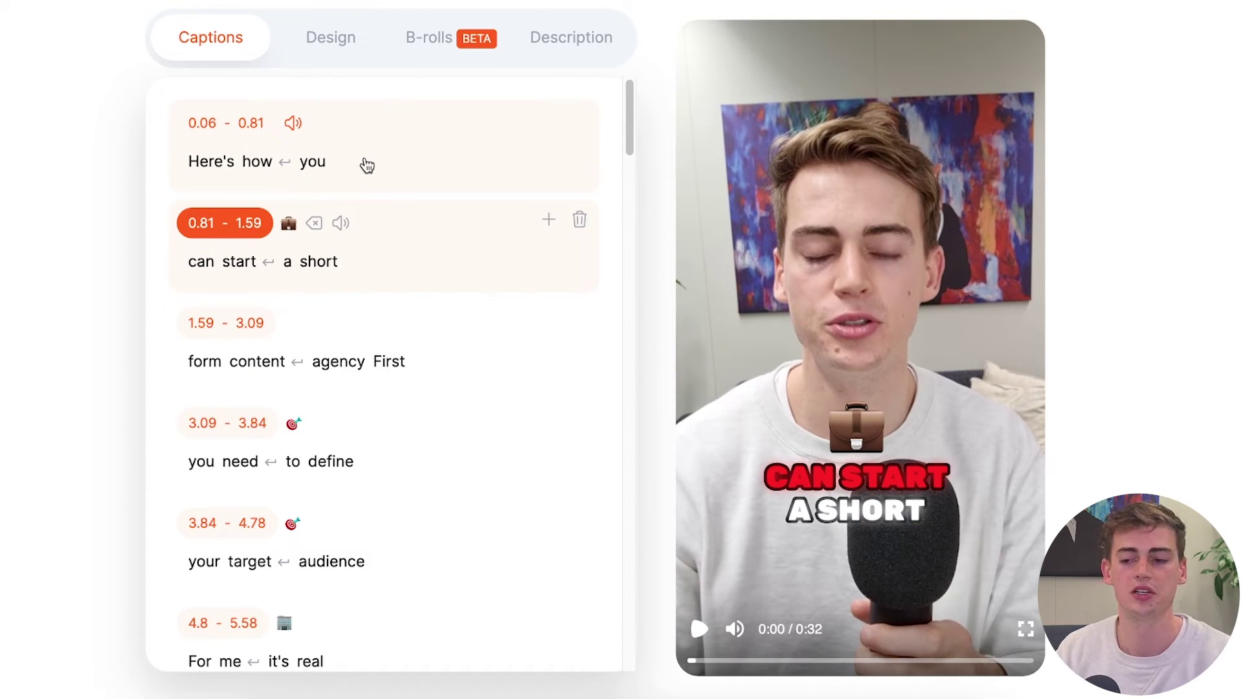
Switch the captions back to the Ali theme and show the per-segment B-roll list
left_click(326, 43)
left_click(505, 311)
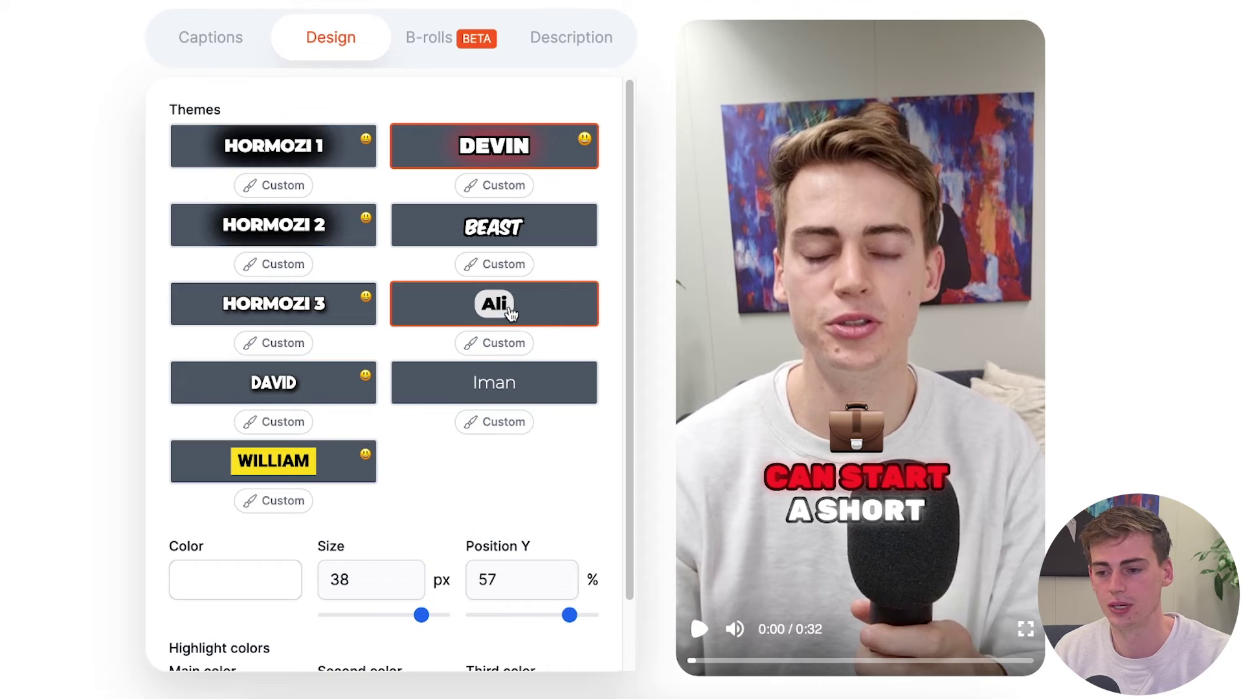
left_click(434, 43)
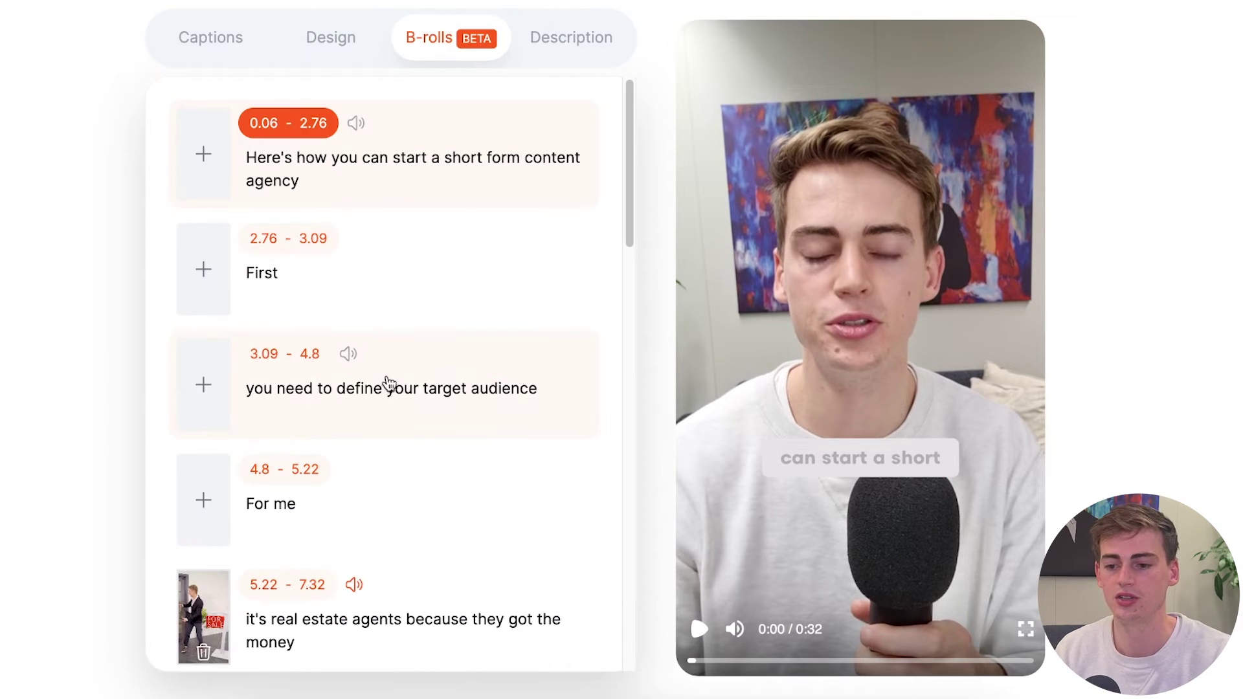
scroll(363, 336, "down", 2)
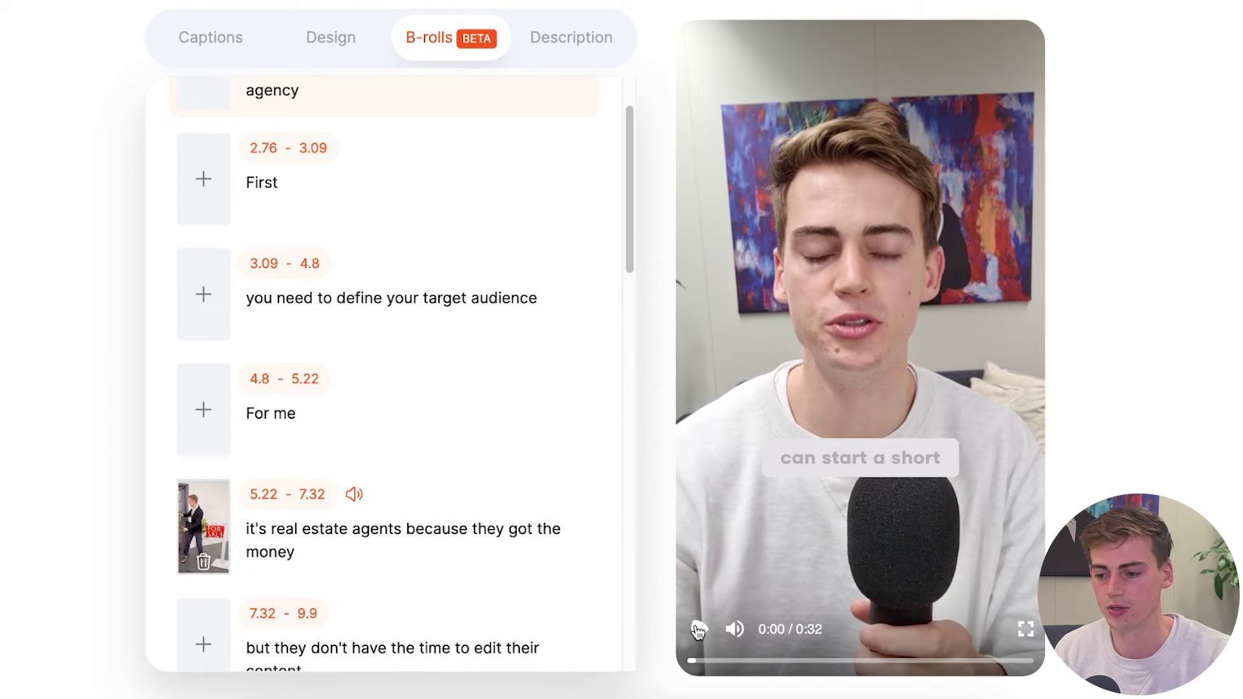
left_click(699, 630)
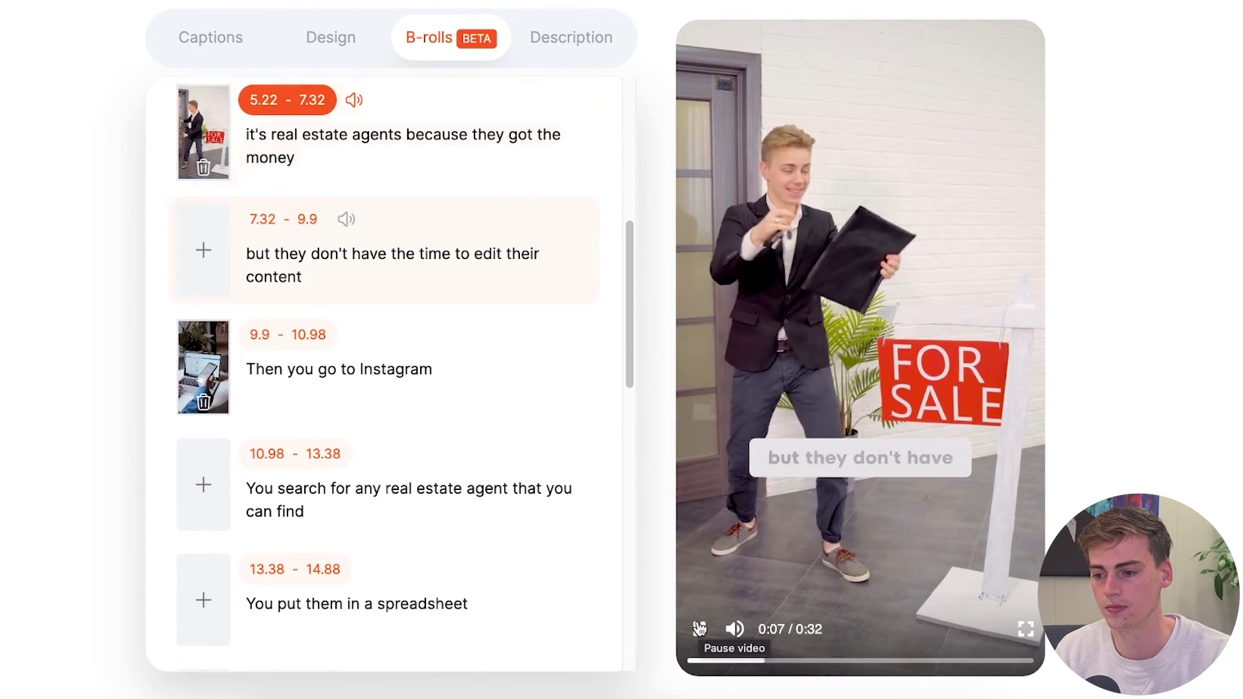
left_click(699, 627)
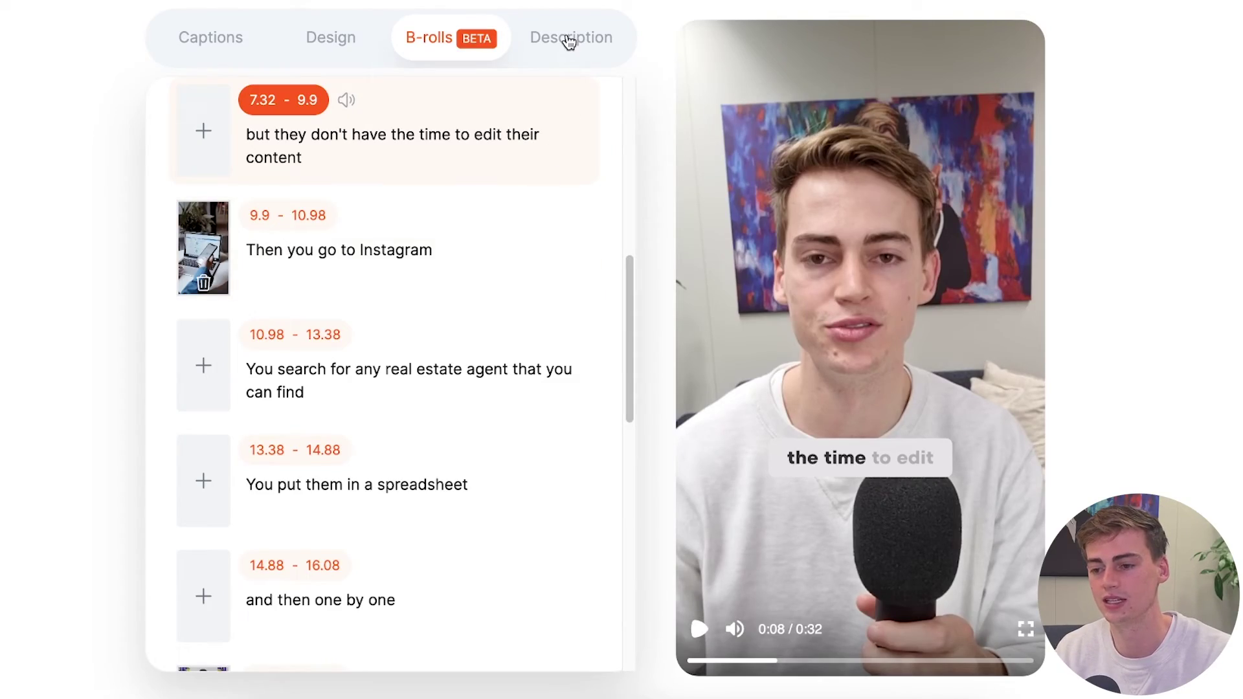
Request an AI description, then highlight Basic's 20-video limit and Pro's 70 videos at $50
left_click(569, 43)
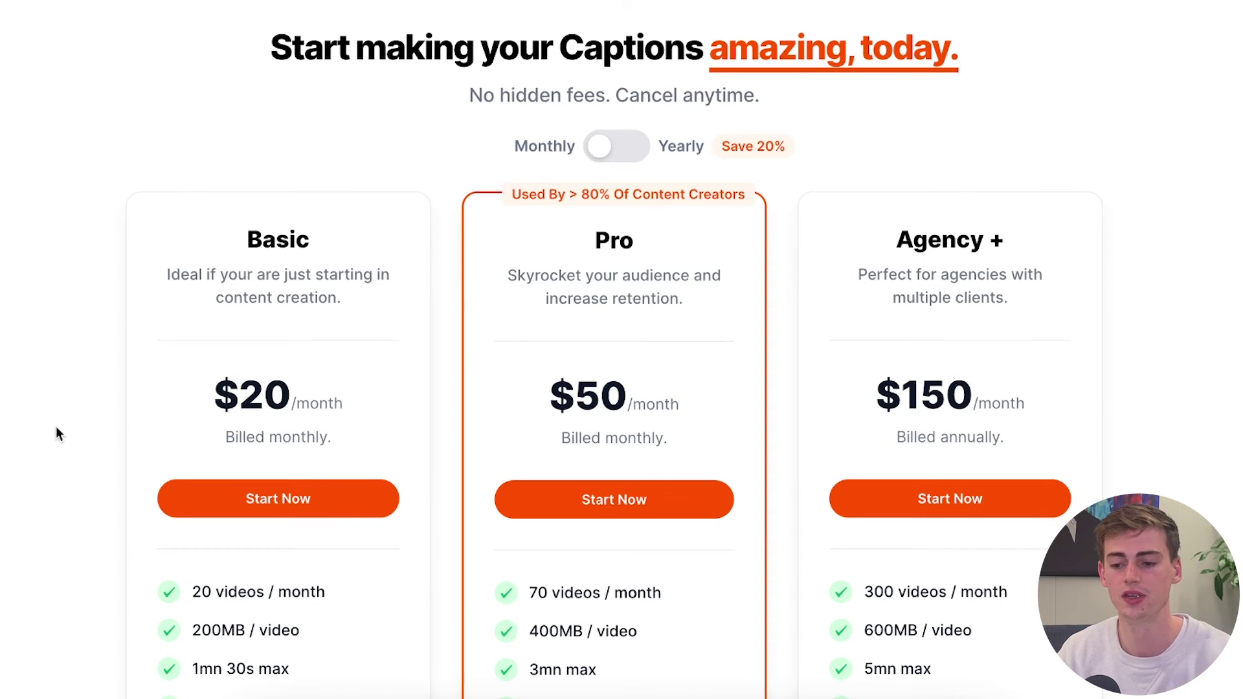
left_click_drag(260, 595, 190, 592)
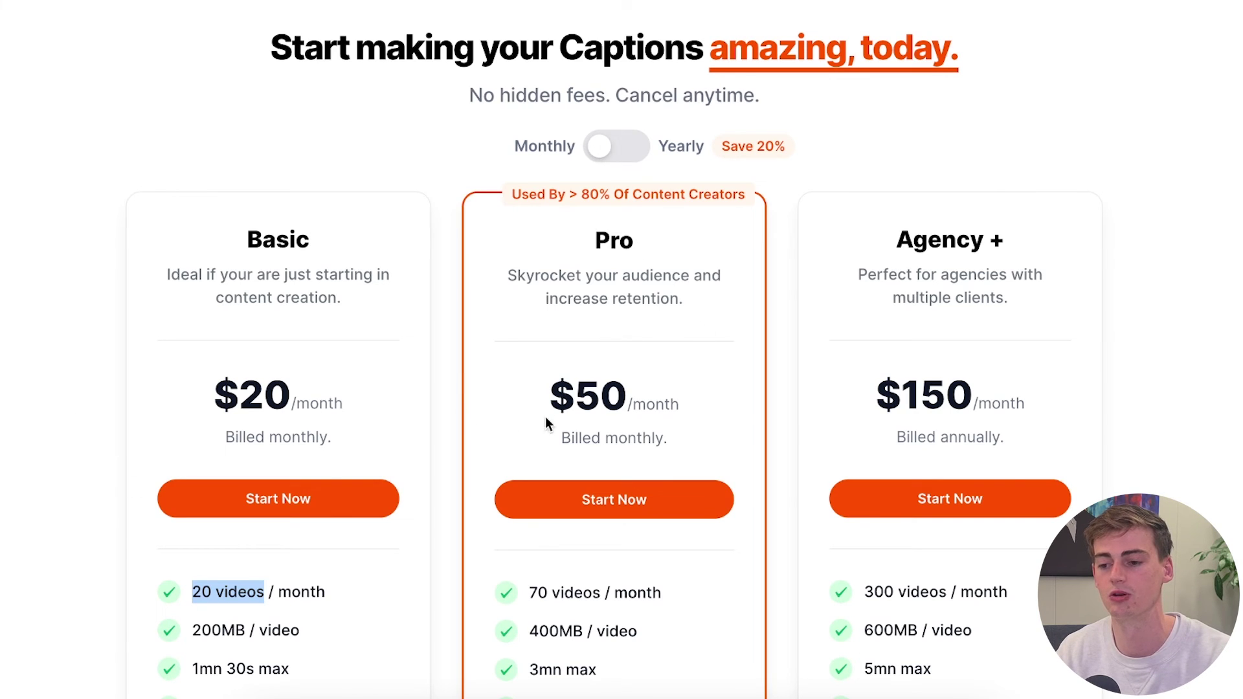
scroll(635, 333, "down", 1)
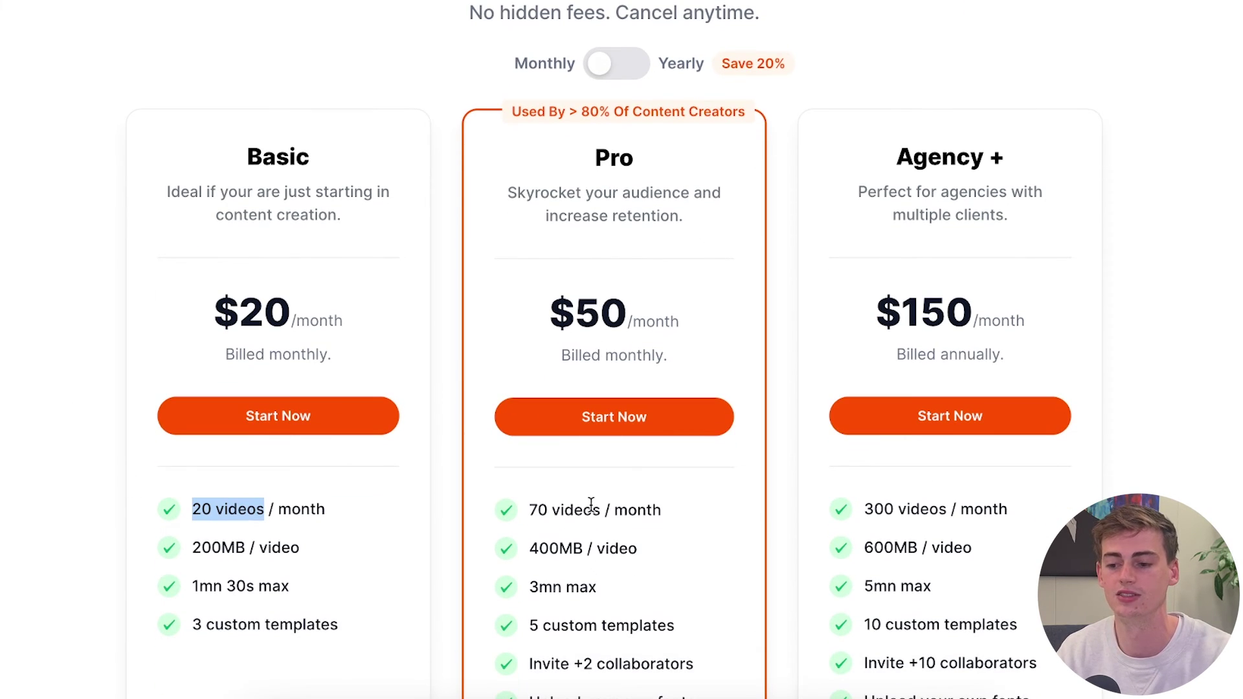
left_click_drag(591, 510, 520, 511)
left_click_drag(628, 320, 569, 313)
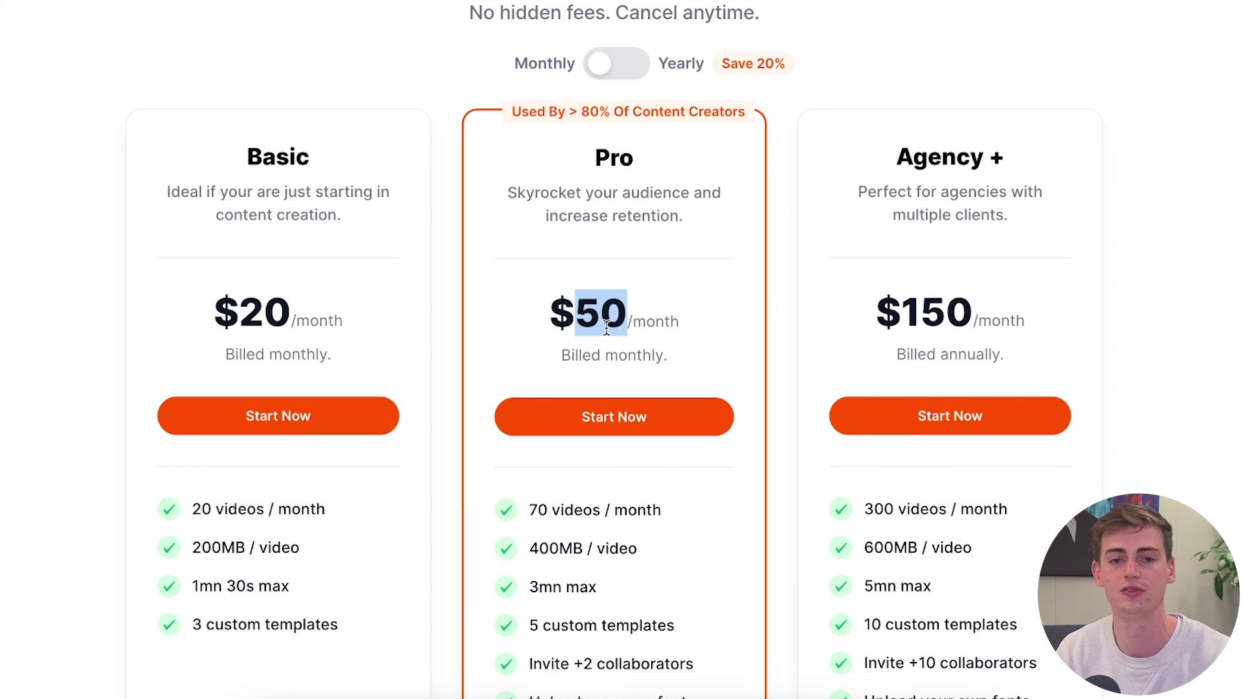